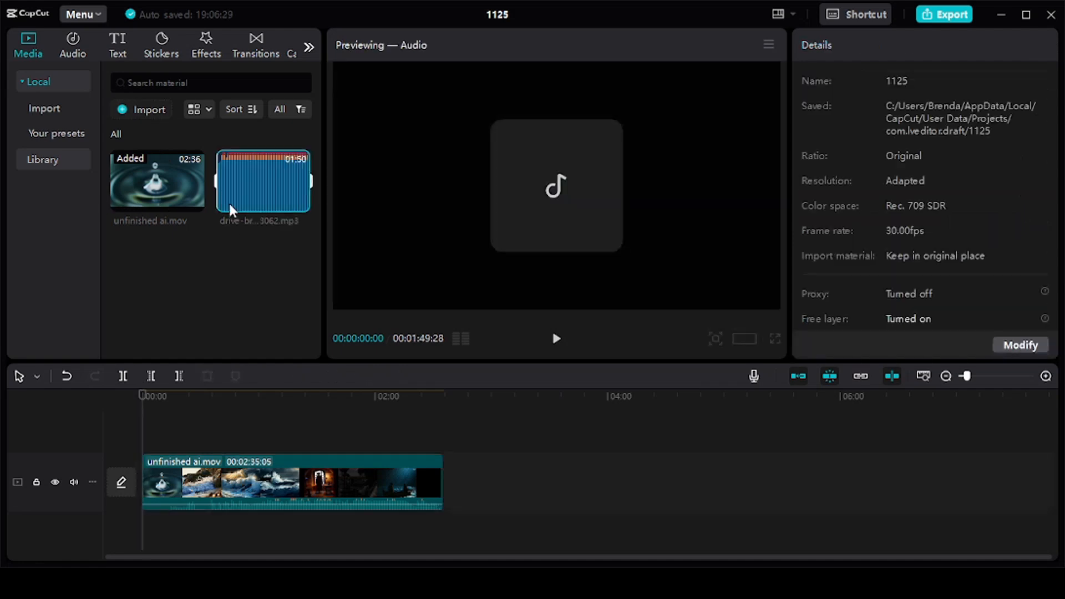
Import the water-drop MP3 sound effect into the project's media
left_click(120, 109)
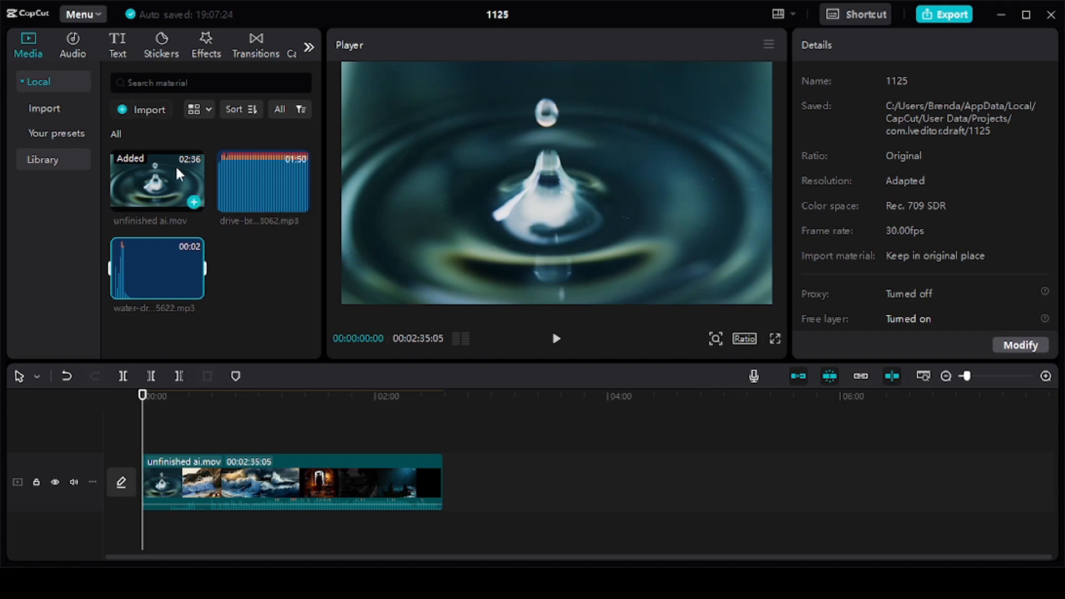
mouse_move(170, 244)
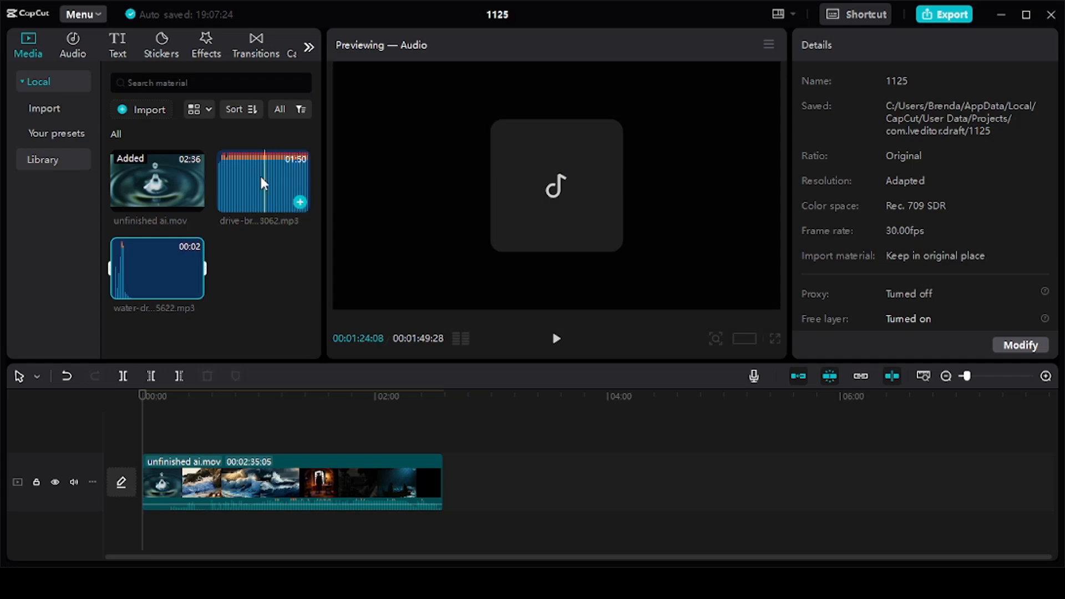
left_click_drag(260, 175, 490, 528)
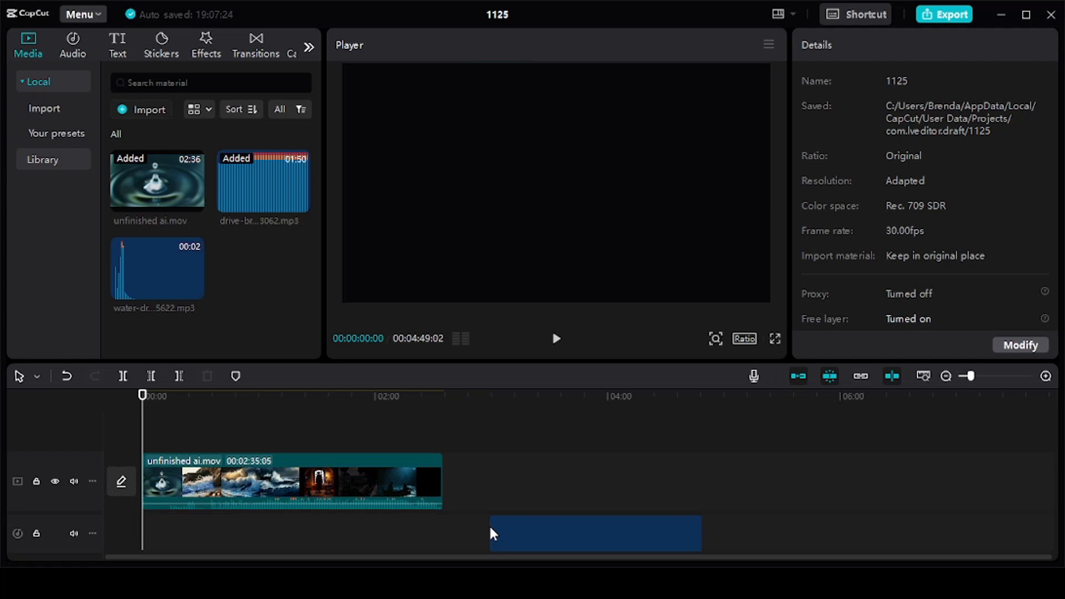
left_click(530, 534)
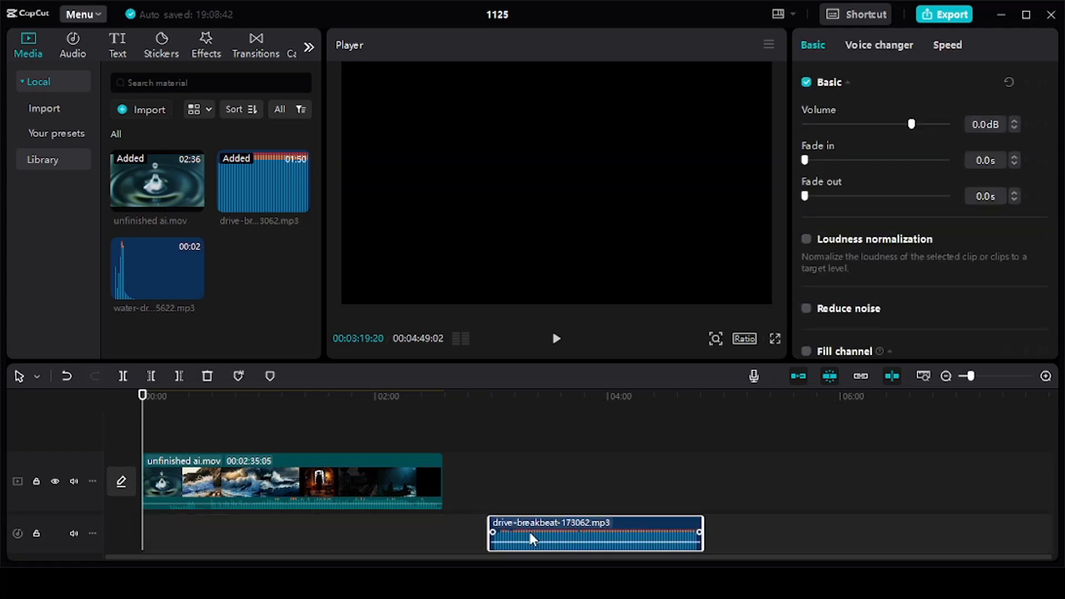
key("Delete")
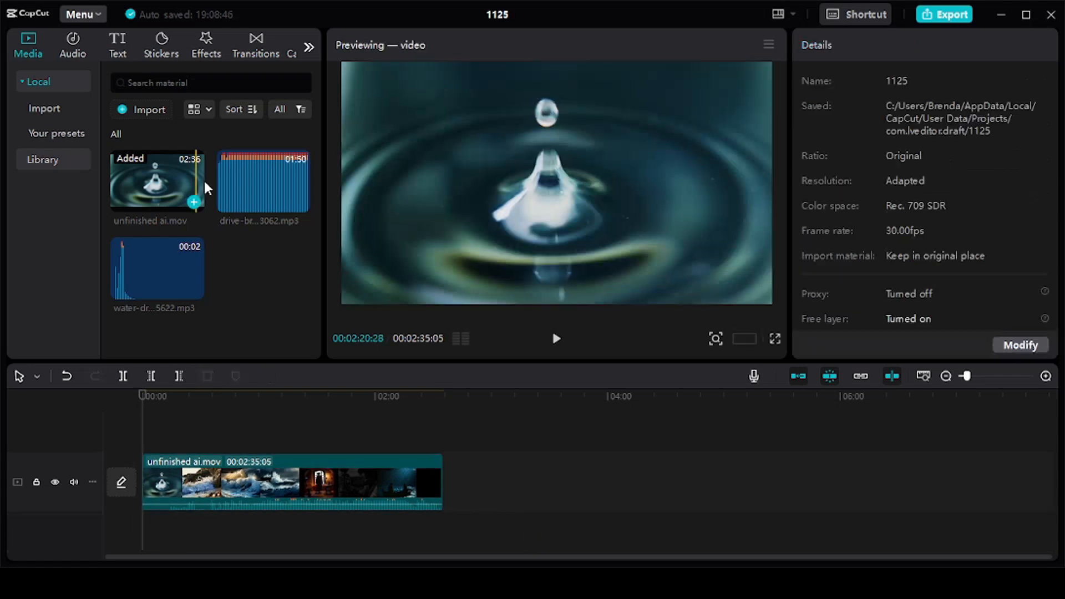
Add the drive-breakbeat music track beneath the video, starting at the beginning of the timeline
mouse_move(300, 203)
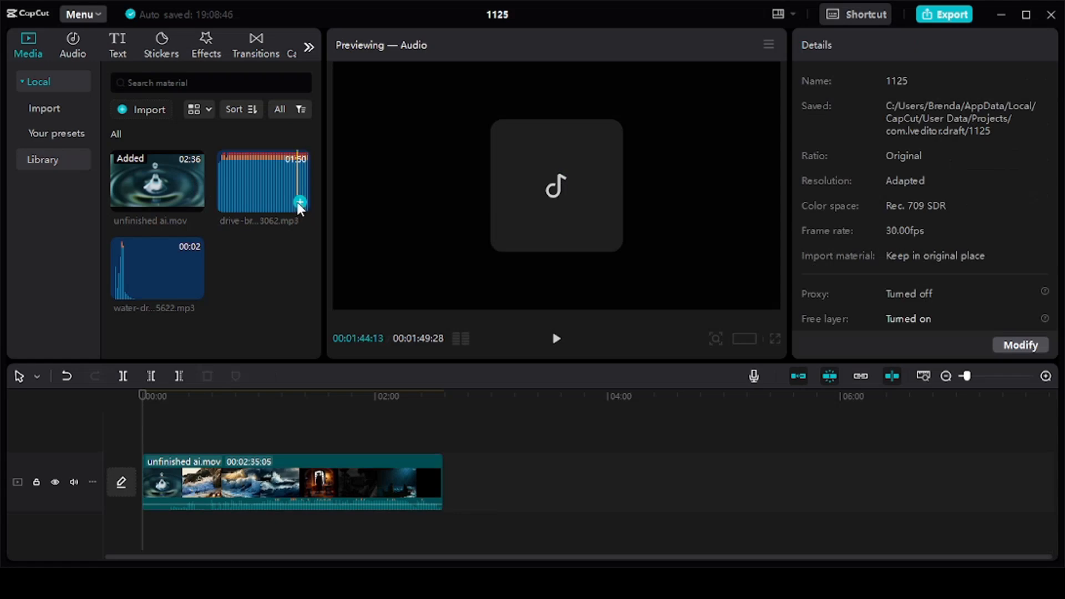
left_click(299, 203)
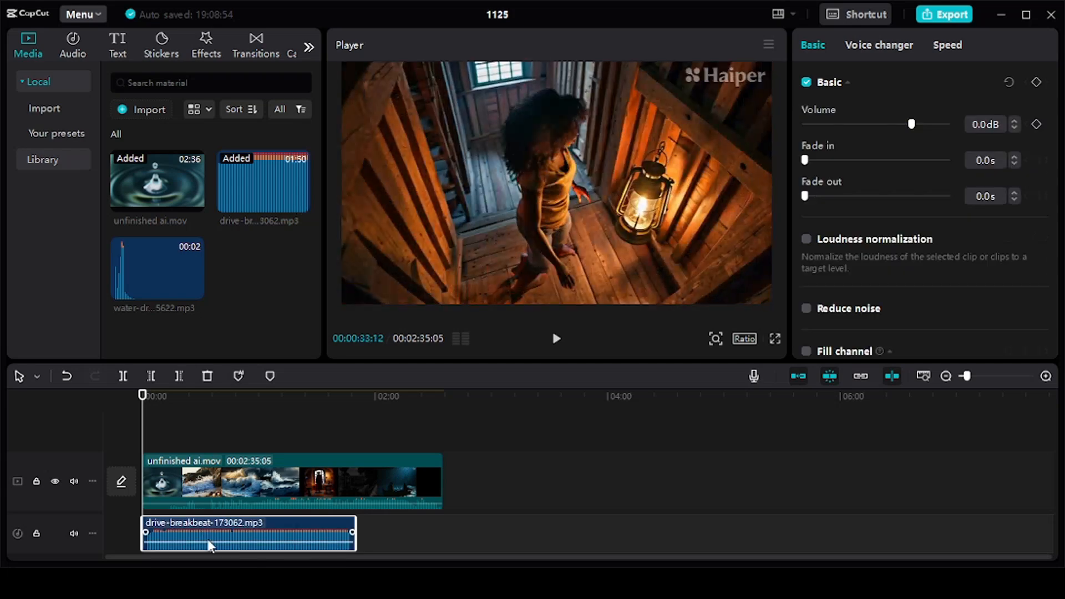
left_click_drag(207, 537, 200, 500)
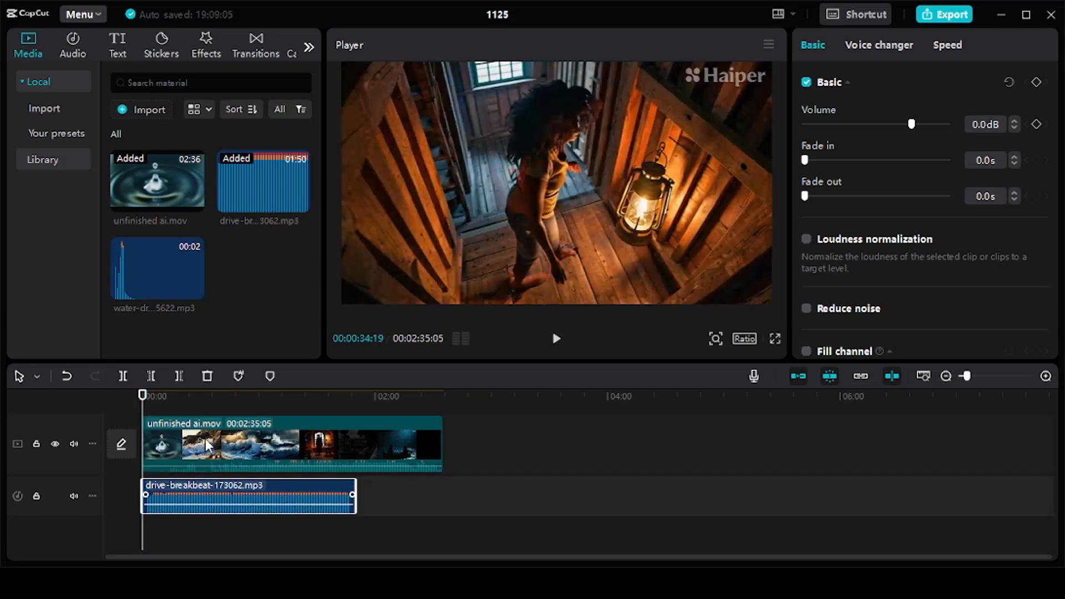
Add the water-drop sound effect at the start of the timeline on its own audio track
mouse_move(191, 291)
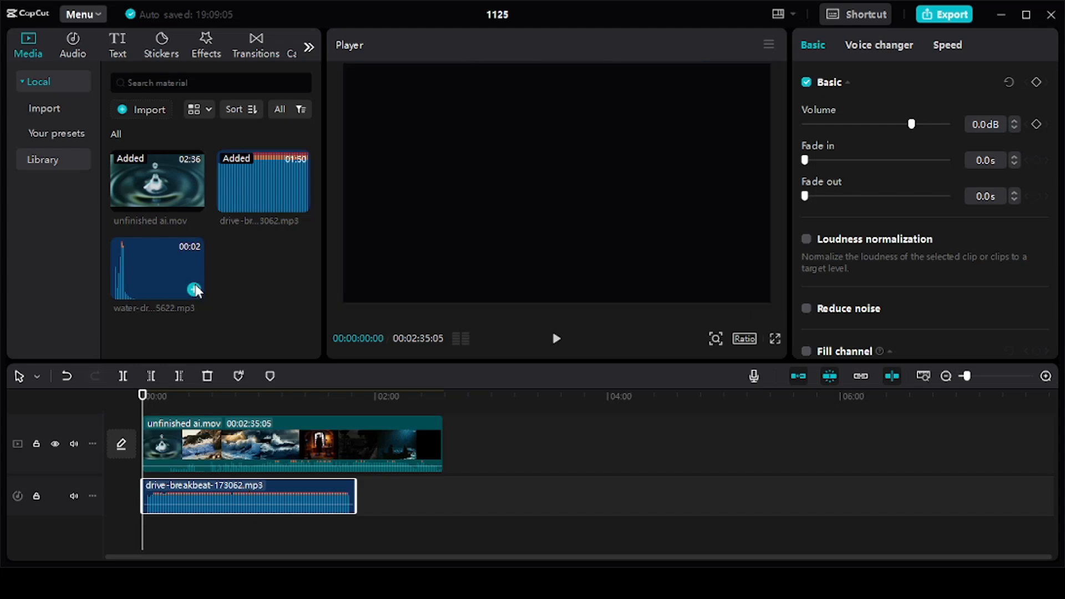
left_click(194, 289)
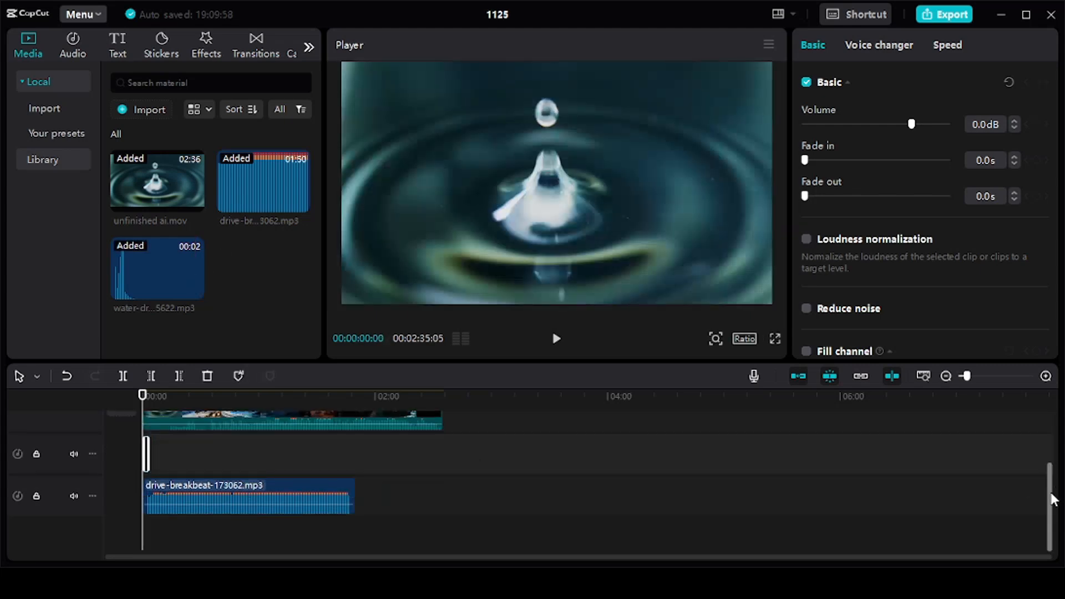
left_click_drag(1052, 500, 1044, 464)
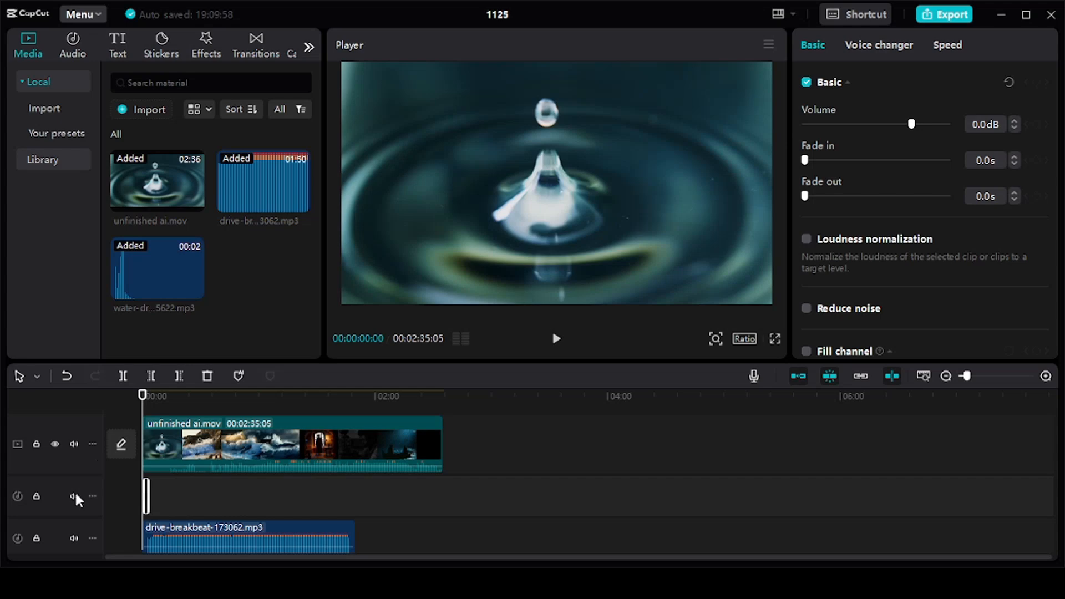
Mute both added audio tracks, play the video's opening, and return the playhead to the start
left_click(74, 497)
left_click(74, 537)
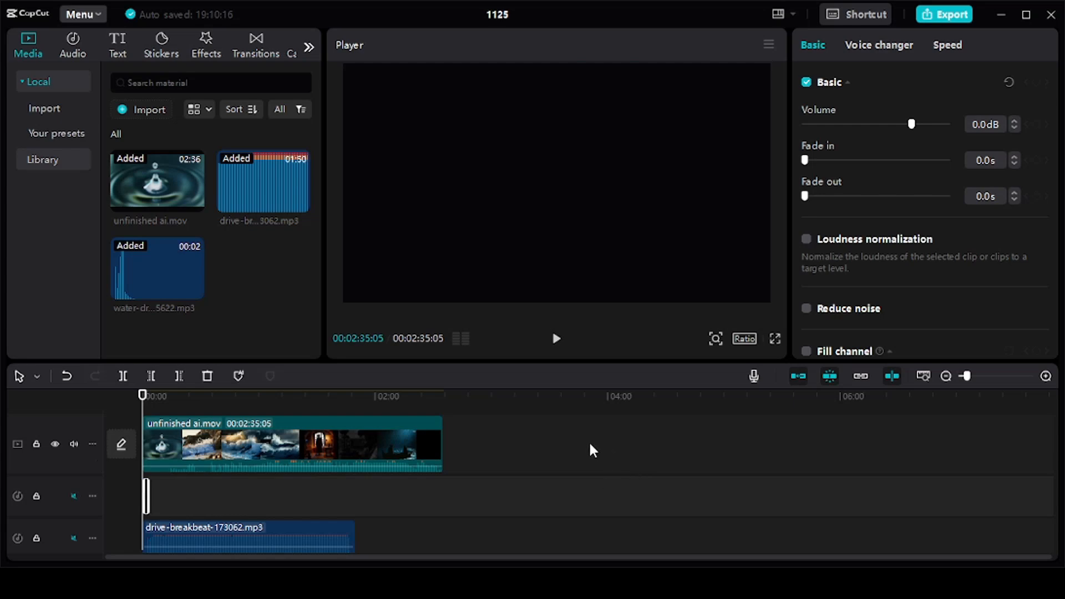
key("space")
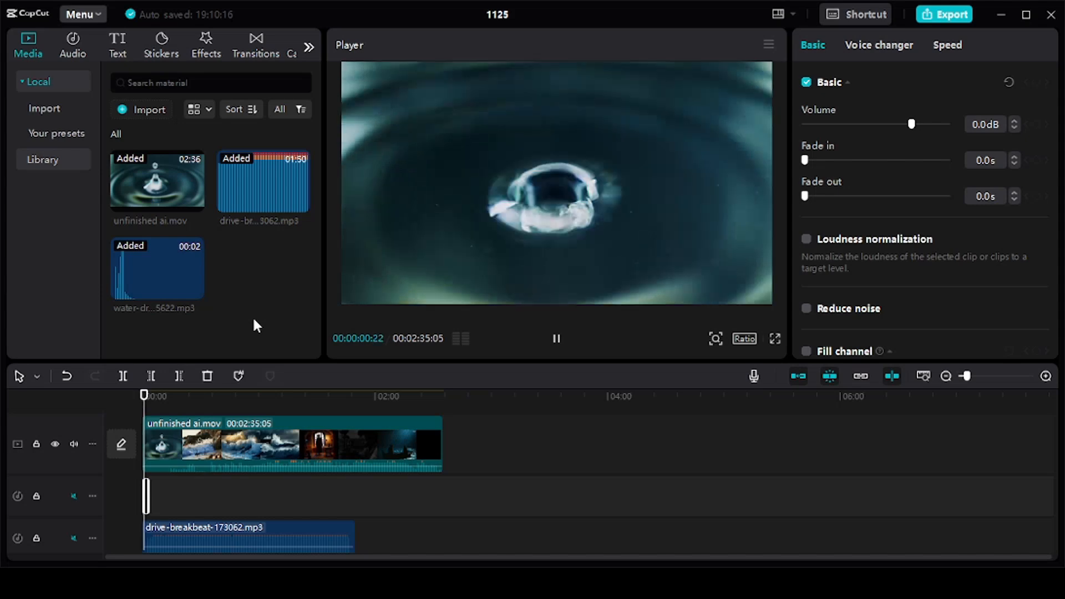
key("space")
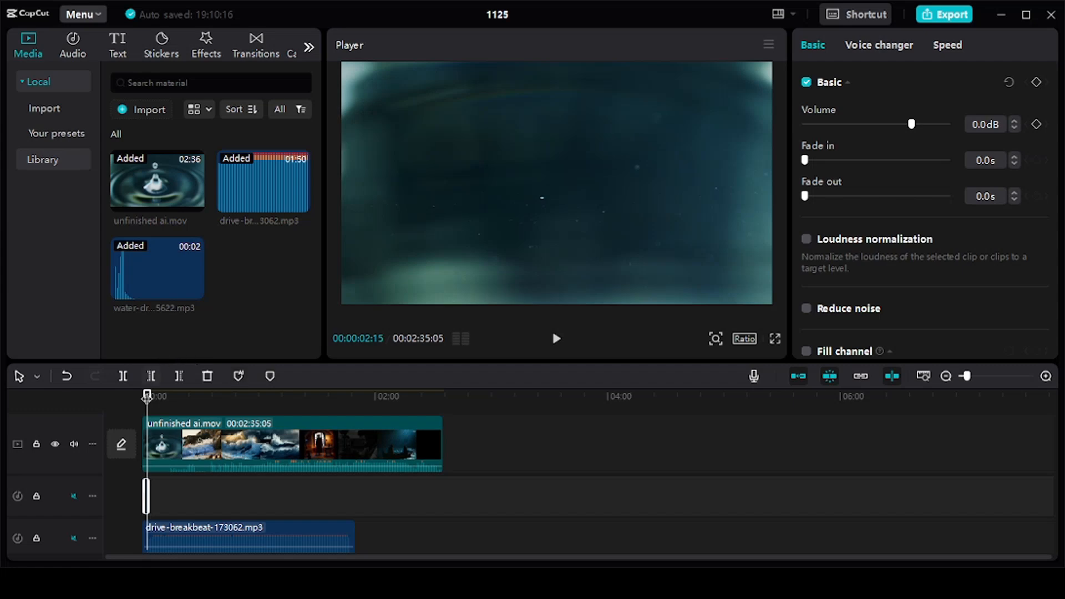
left_click_drag(147, 401, 142, 399)
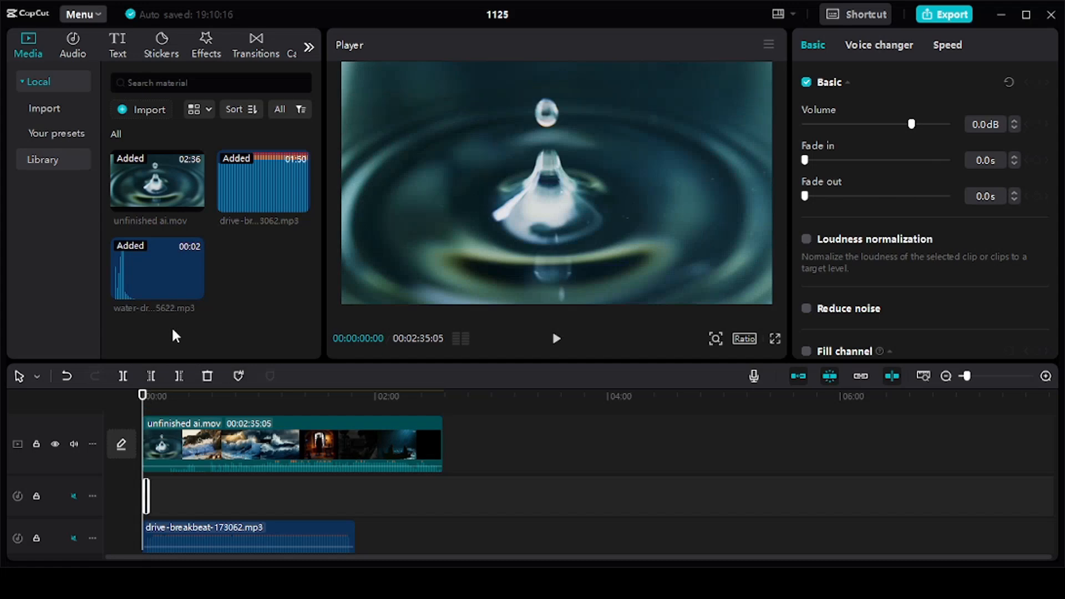
Unmute the water-drop track and preview the video's opening with that sound effect from the start
left_click(74, 496)
key("space")
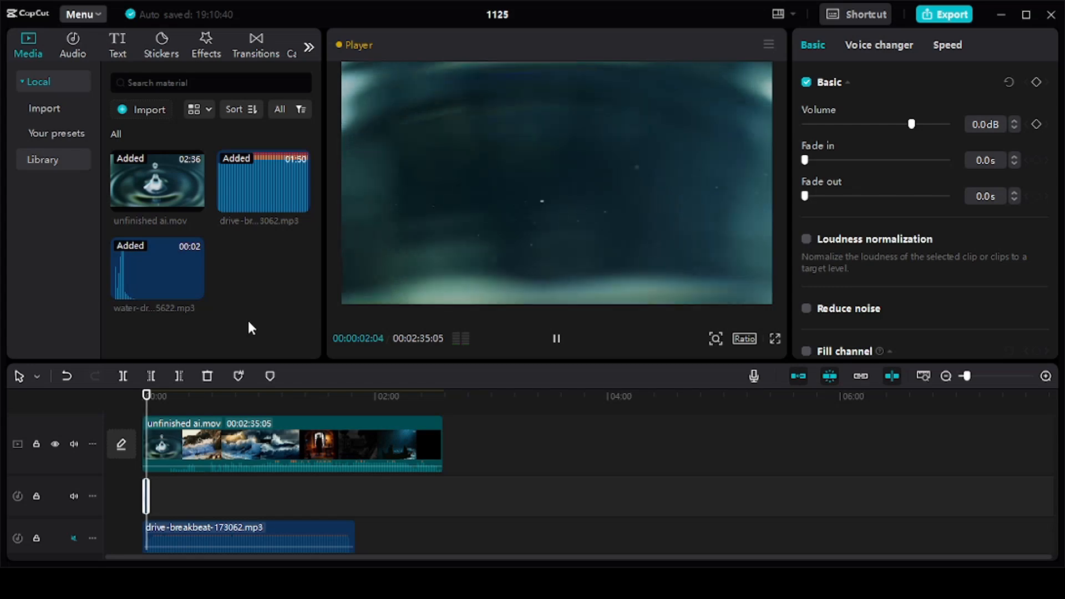
key("space")
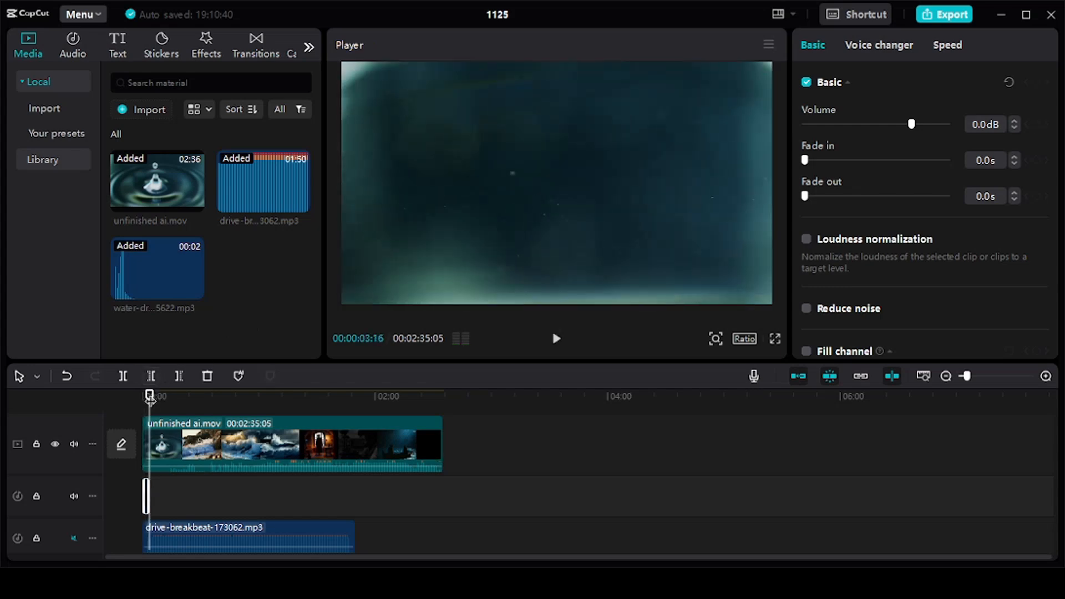
left_click_drag(149, 396, 142, 396)
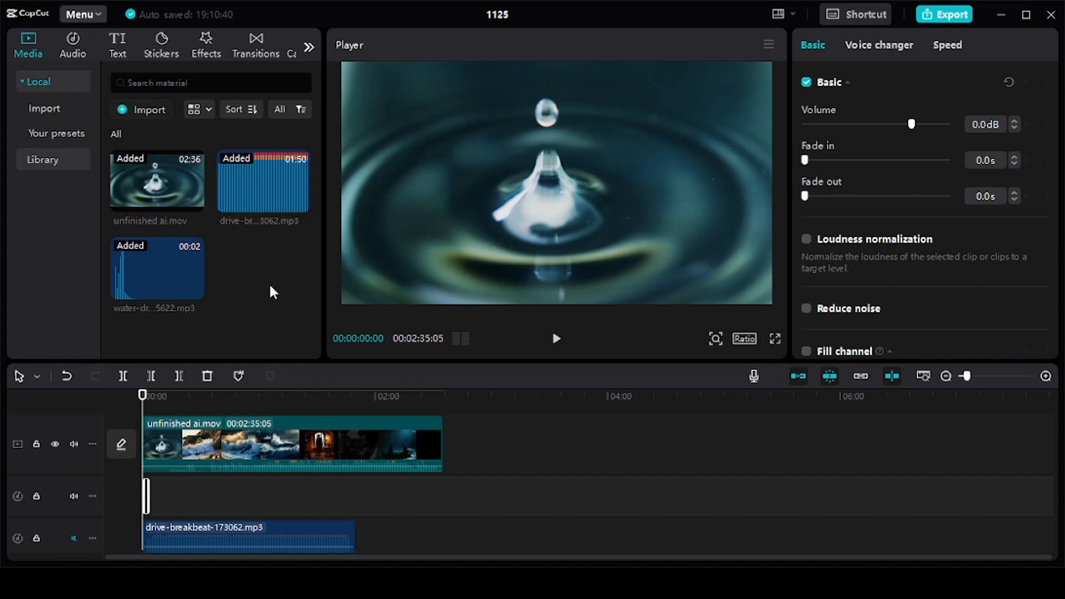
key("space")
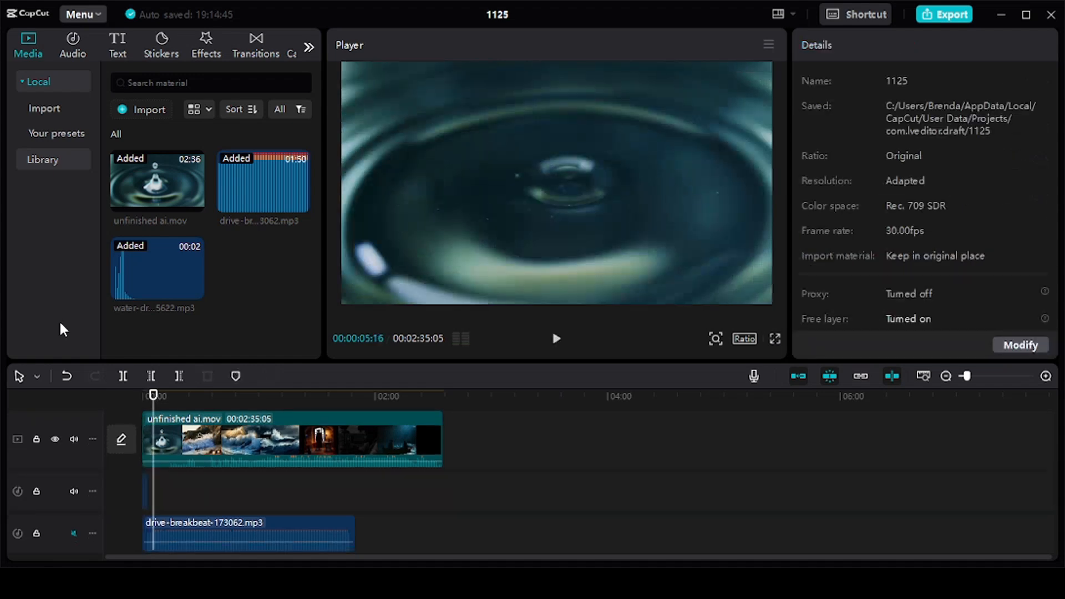
Unmute the drive-breakbeat track and play the opening from the start with all audio layers together
left_click(74, 532)
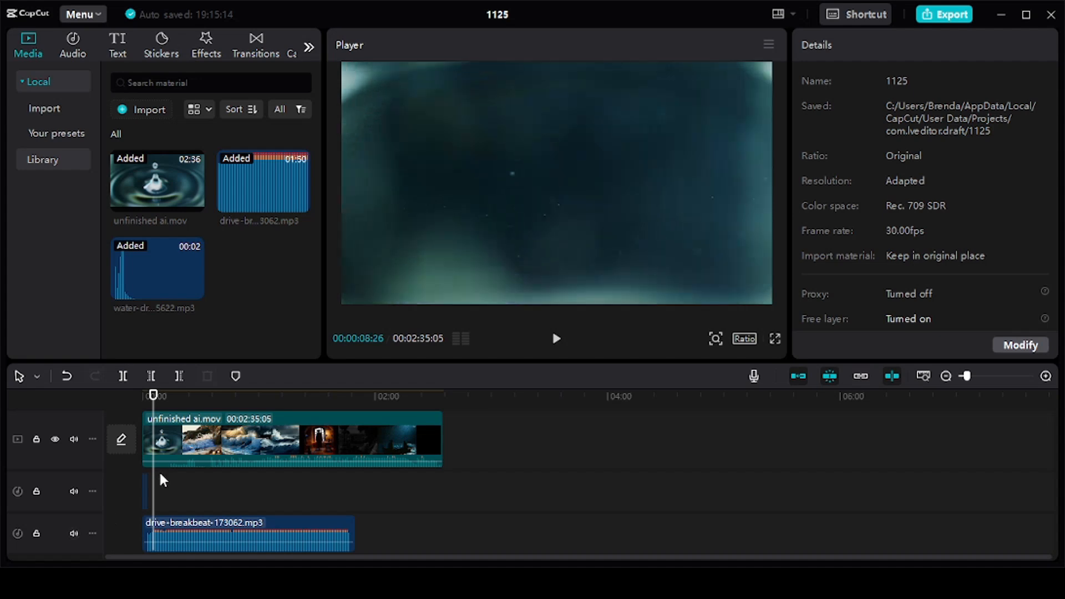
left_click(155, 397)
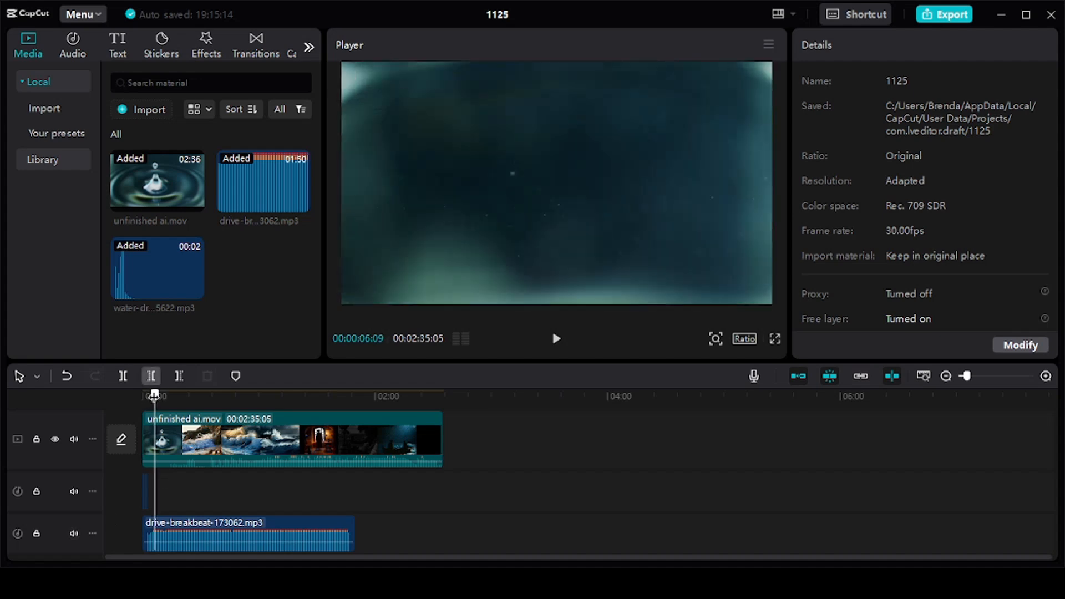
left_click_drag(155, 396, 143, 396)
key("space")
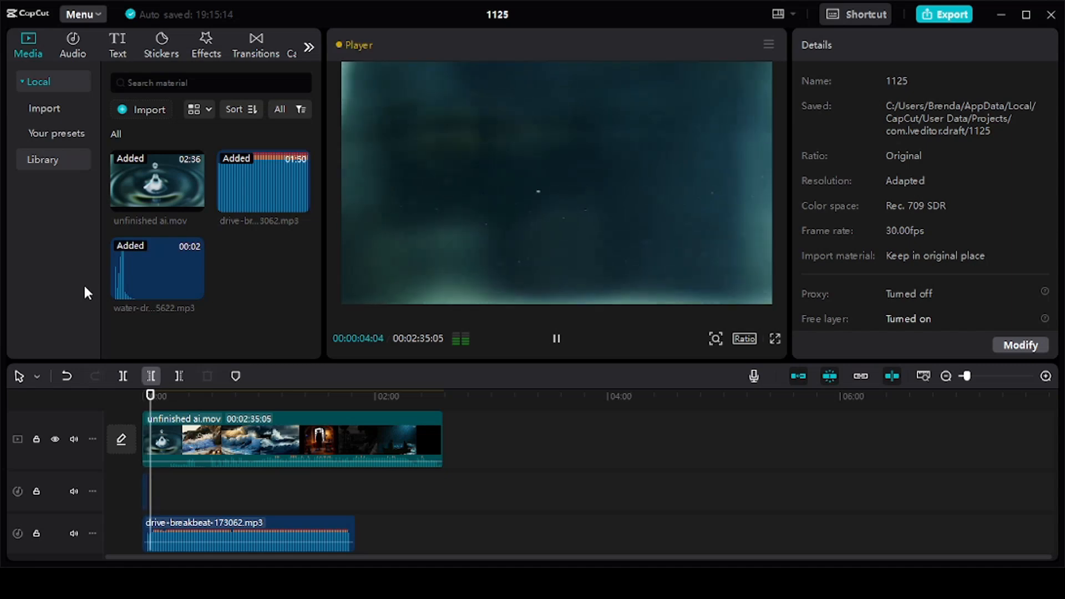
key("space")
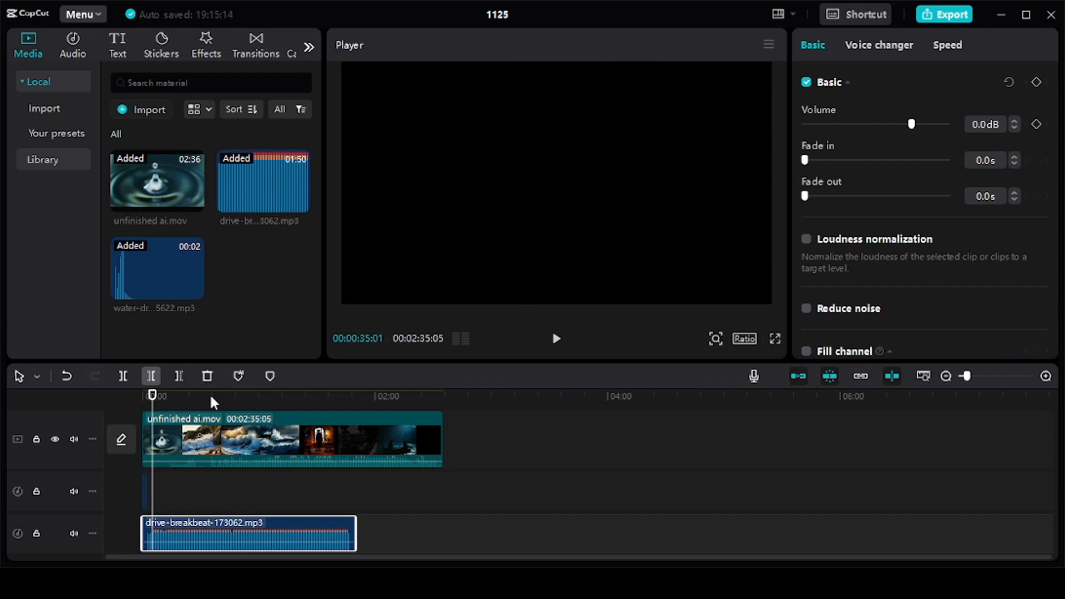
Preview the mix from about 35 seconds and lower the drive-breakbeat clip's volume to -28.5 dB
left_click(211, 395)
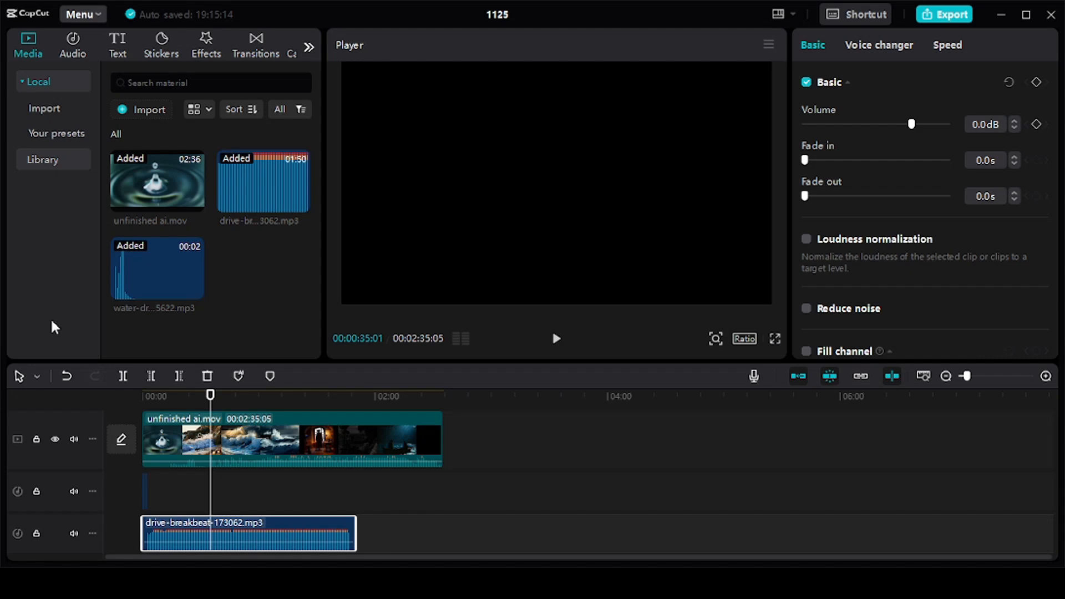
key("space")
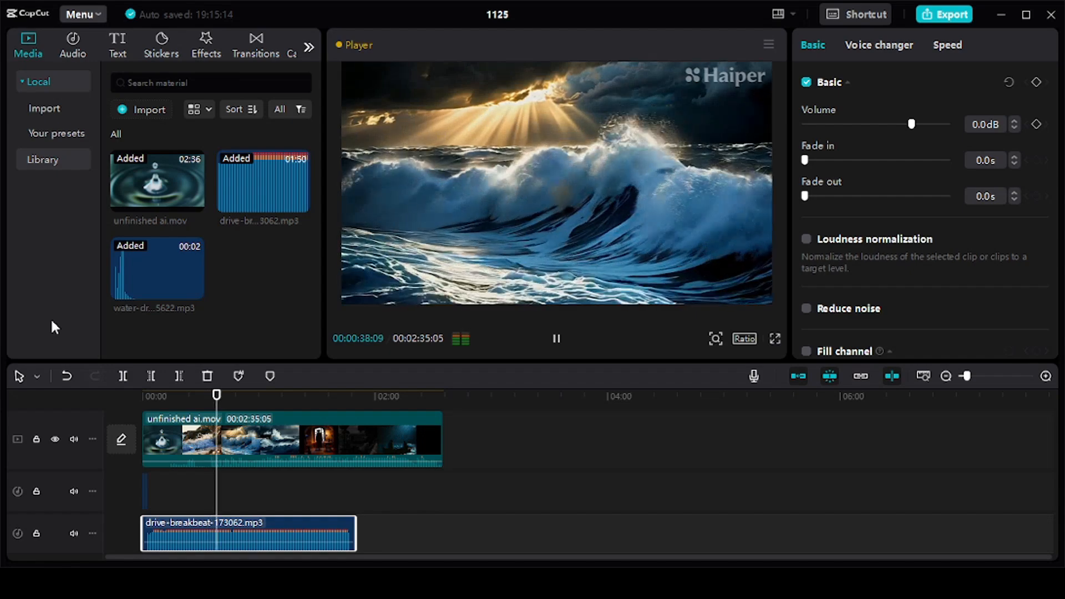
key("space")
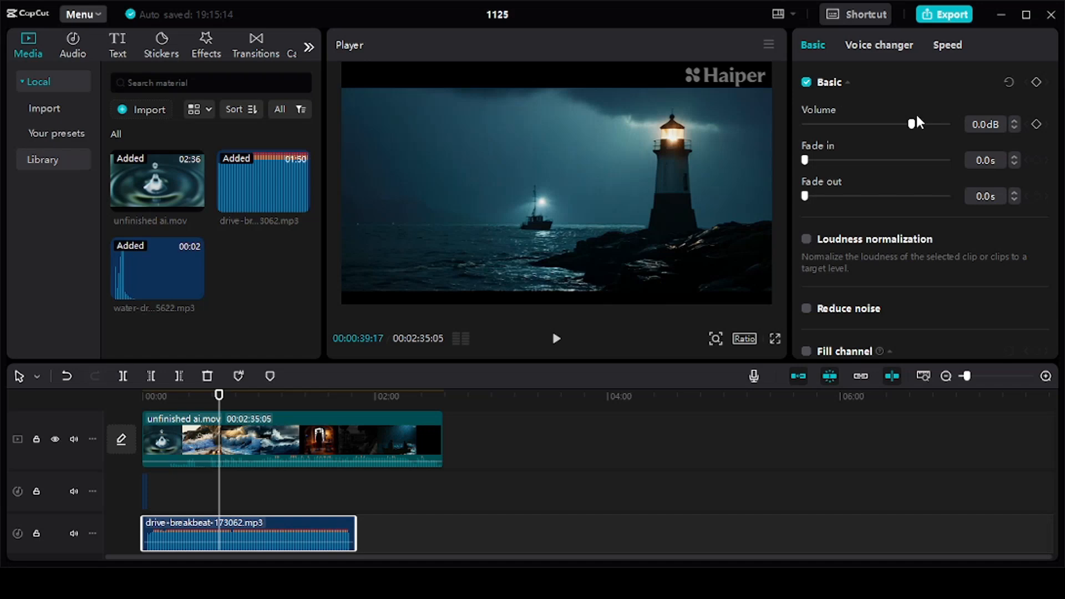
left_click_drag(916, 121, 859, 129)
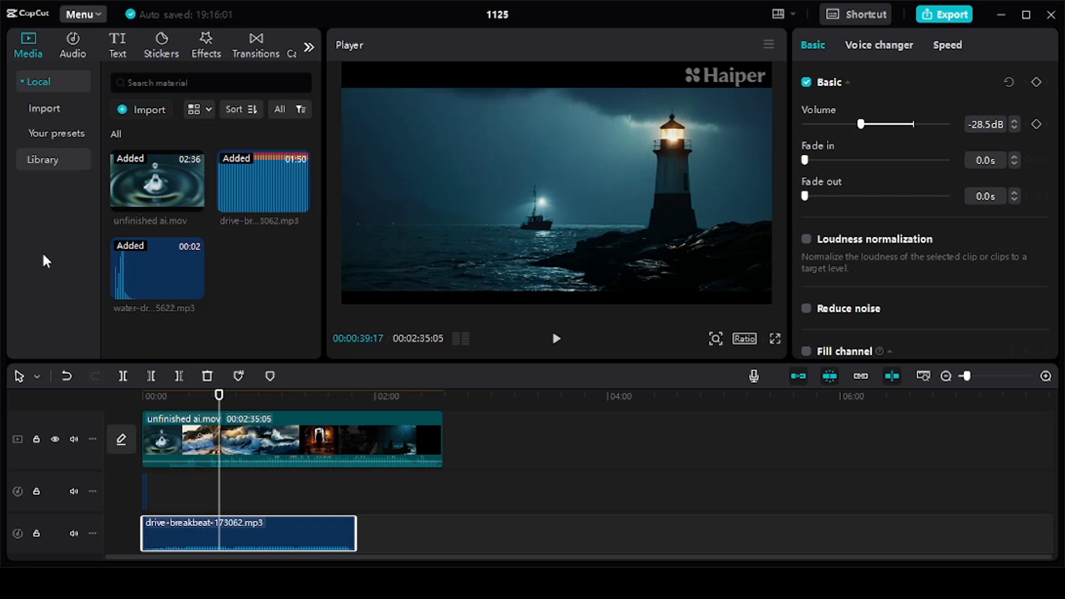
key("space")
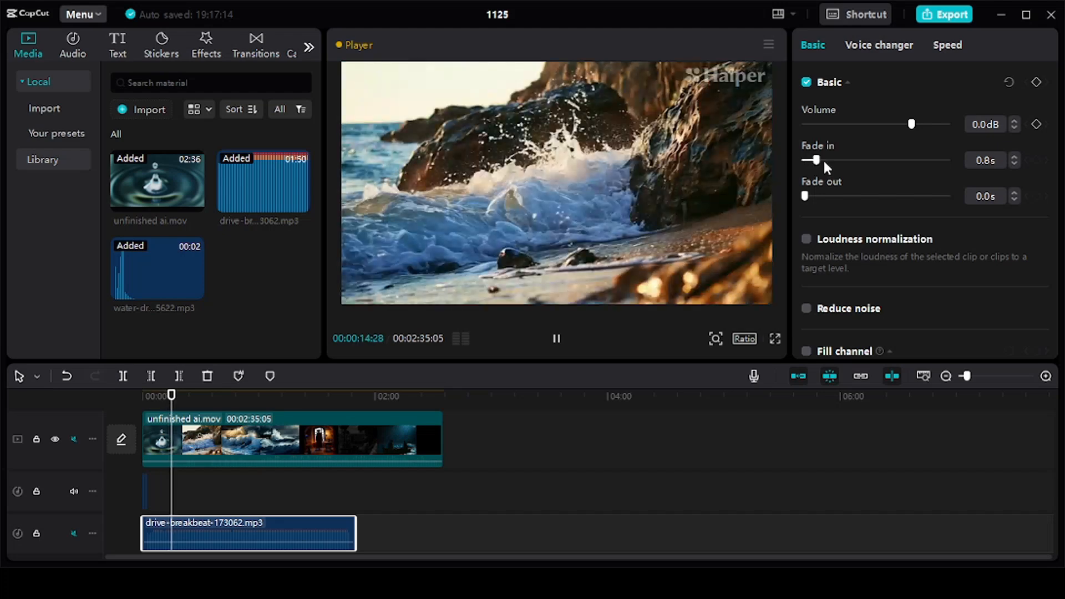
Try different fade-in lengths on the drive-breakbeat clip and settle on 2.0 s
left_click_drag(823, 158, 837, 162)
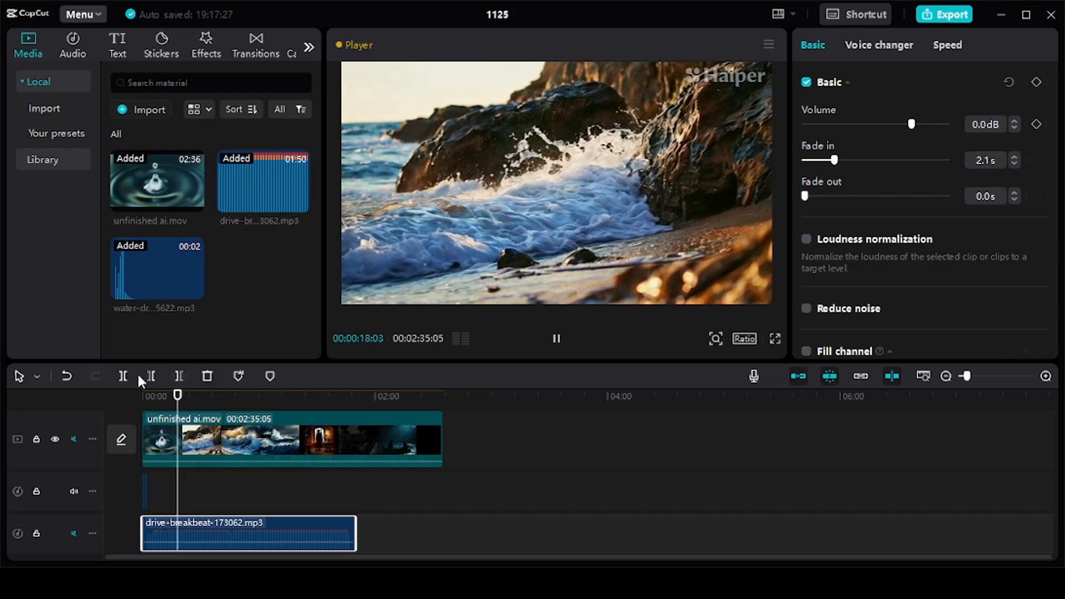
left_click(143, 396)
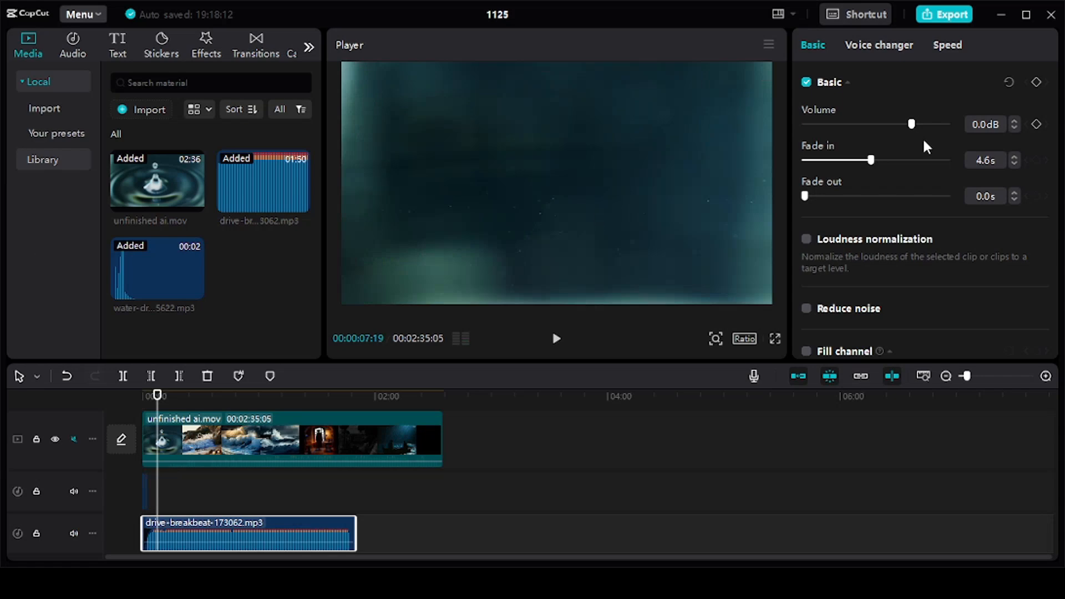
left_click_drag(874, 166, 917, 164)
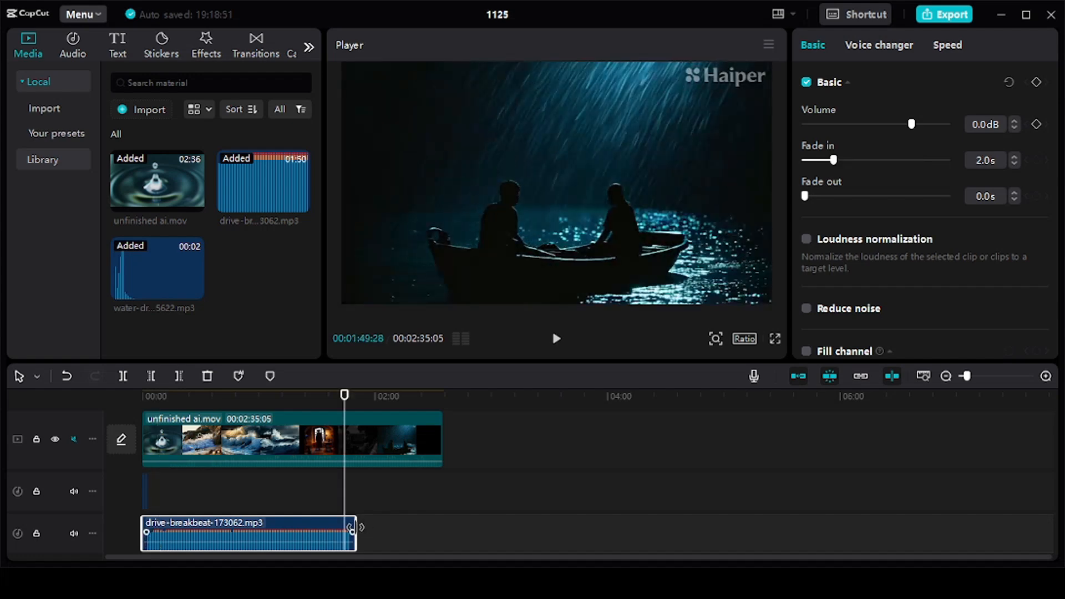
Trim back the end of the drive-breakbeat clip, set its fade-out to 6.6 s, and place the playhead at 00:01:18:27
left_click_drag(351, 528, 325, 529)
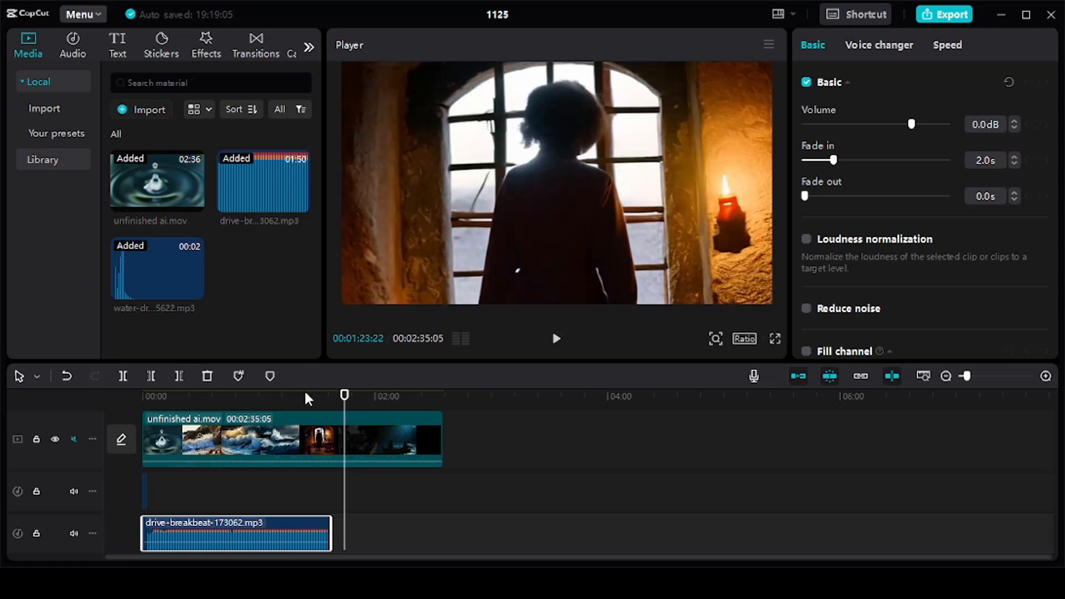
left_click(336, 532)
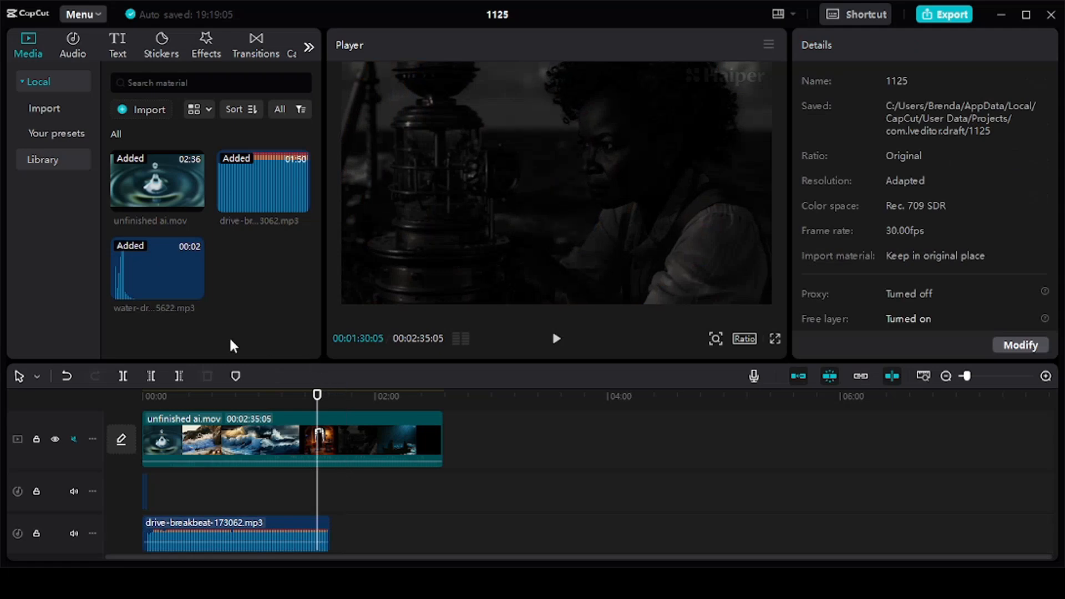
left_click(327, 534)
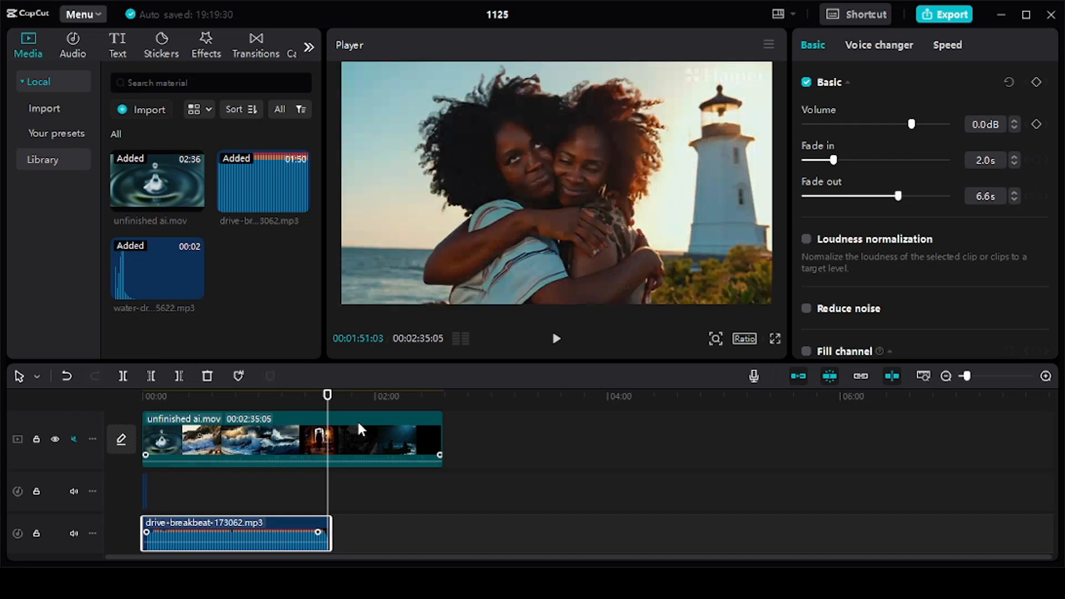
left_click(295, 395)
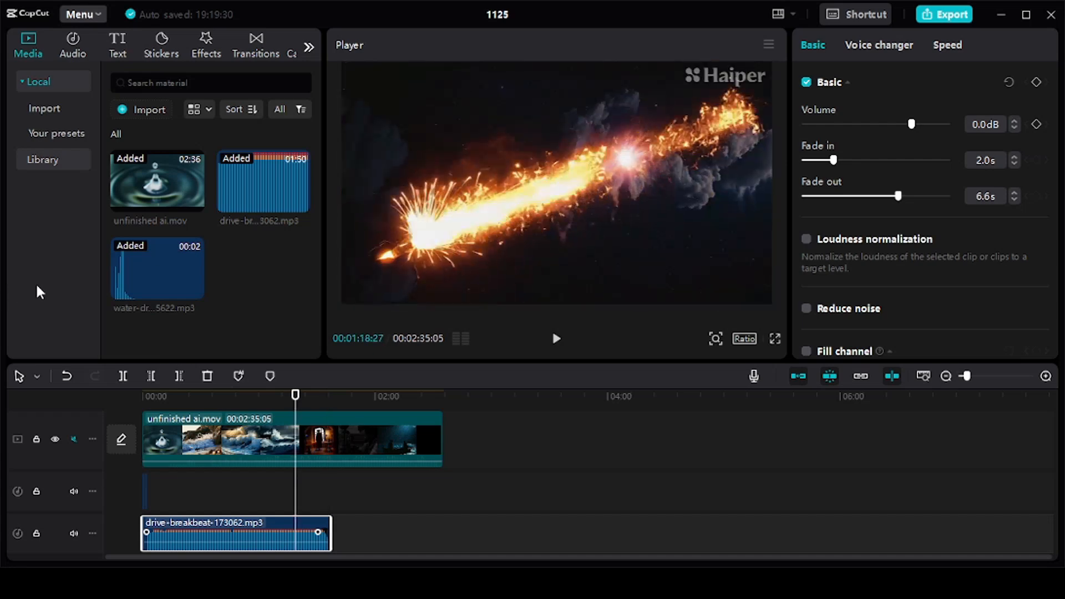
Preview the end of the drive-breakbeat clip, including from 00:01:28:05, and shorten its fade-out to 2.5 s
key("space")
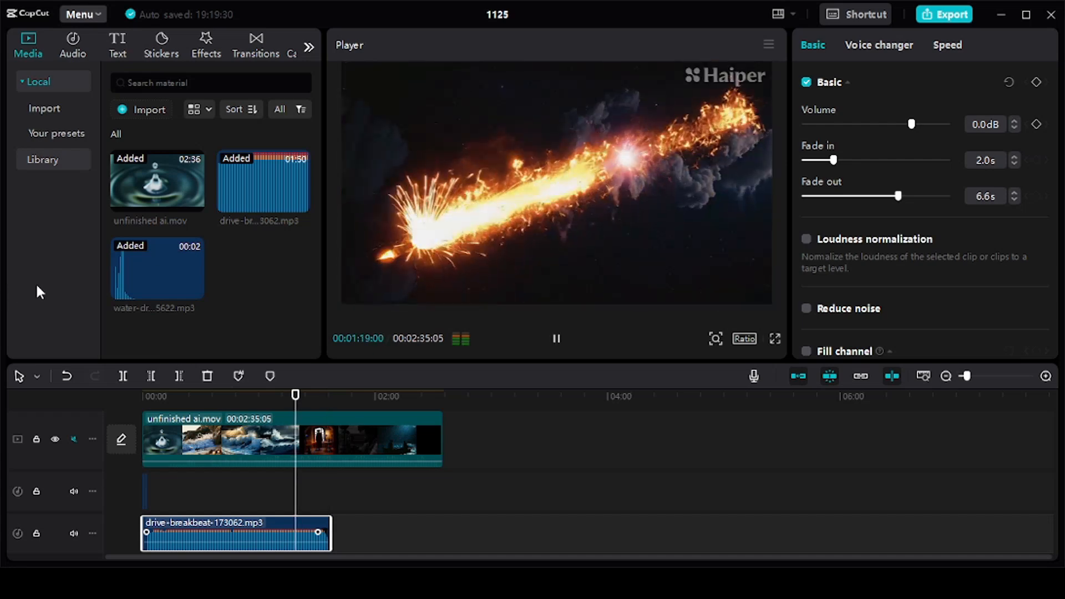
key("space")
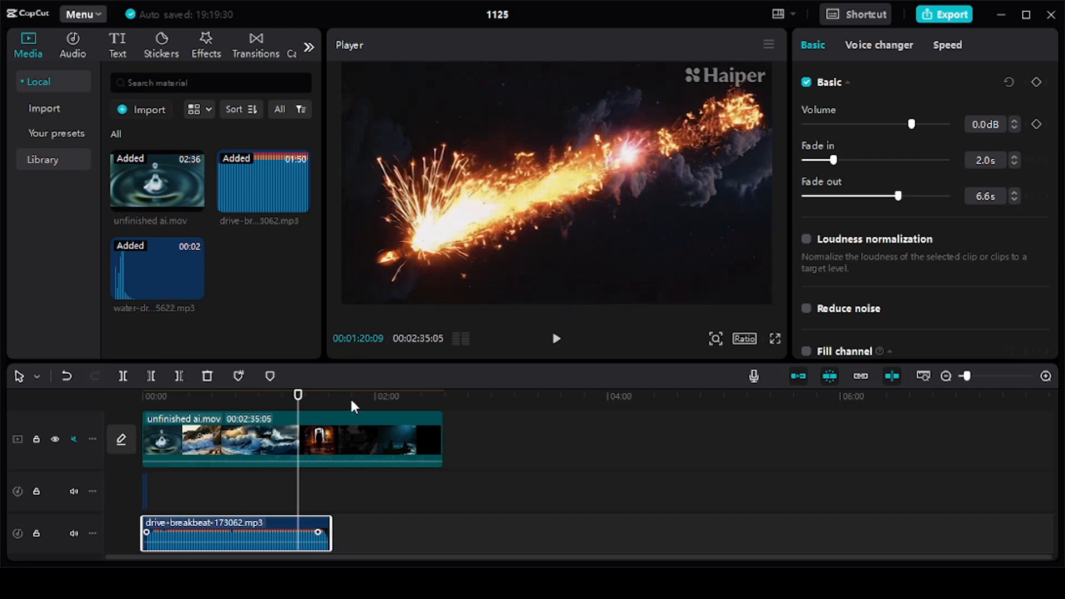
left_click(312, 390)
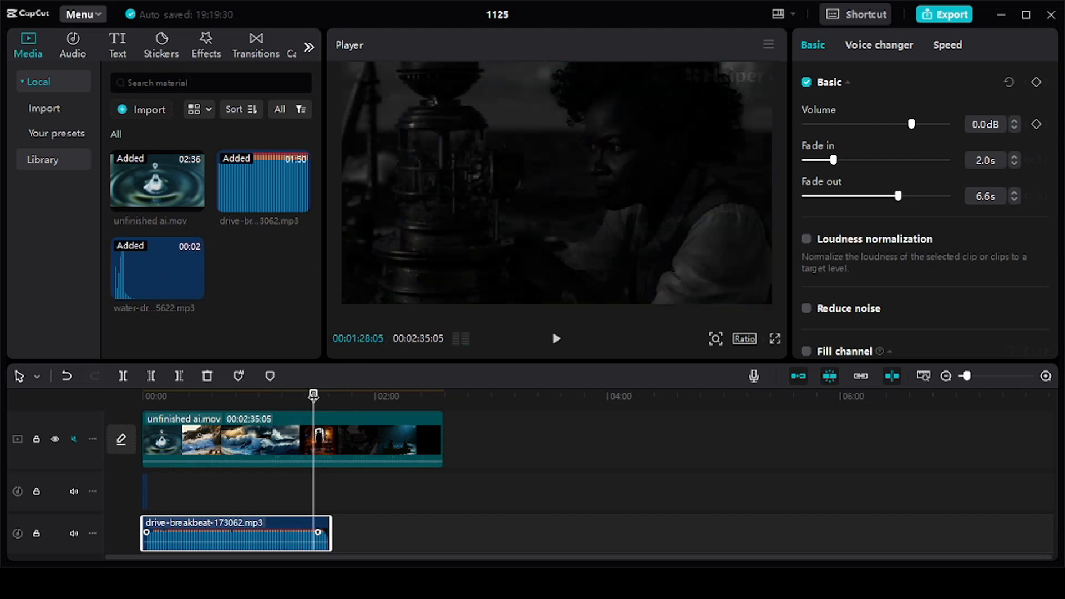
key("space")
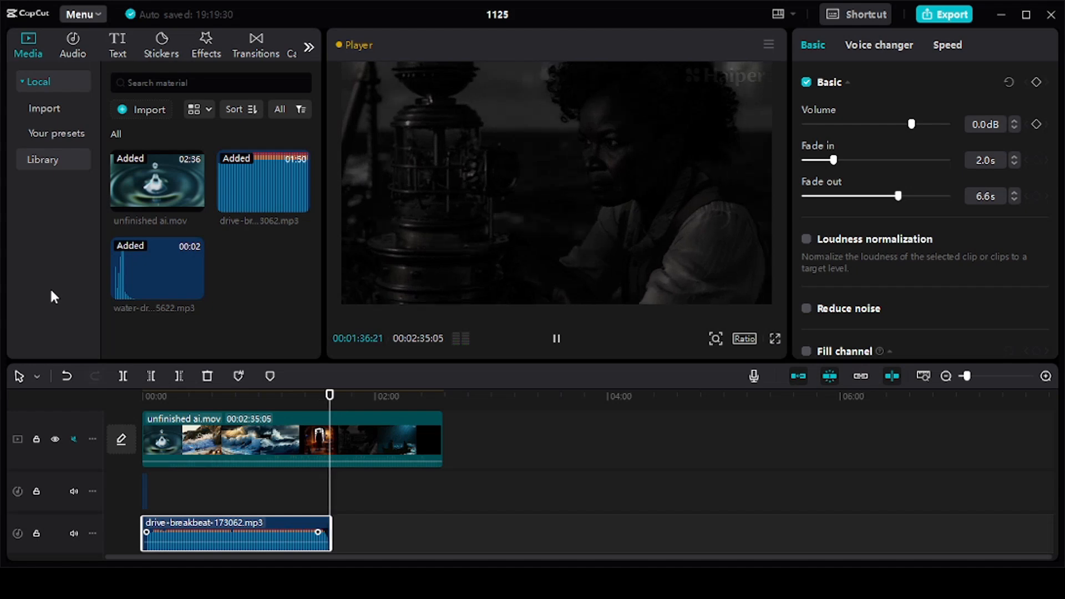
key("space")
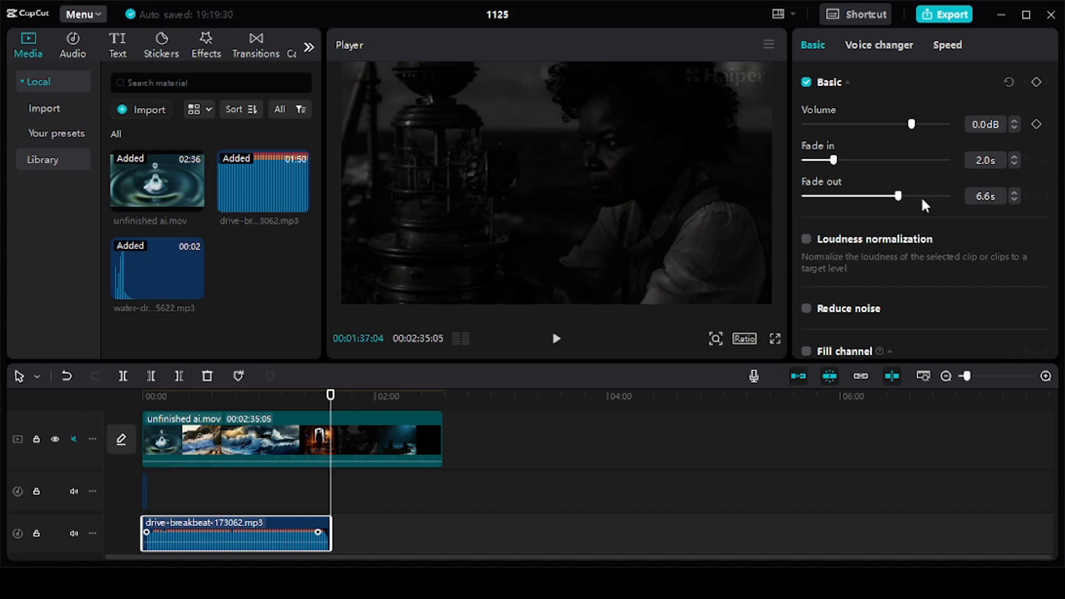
left_click_drag(900, 200, 841, 199)
Split the drive-breakbeat clip at 00:00:42:08 and move its second part away toward the end of the video
left_click(224, 395)
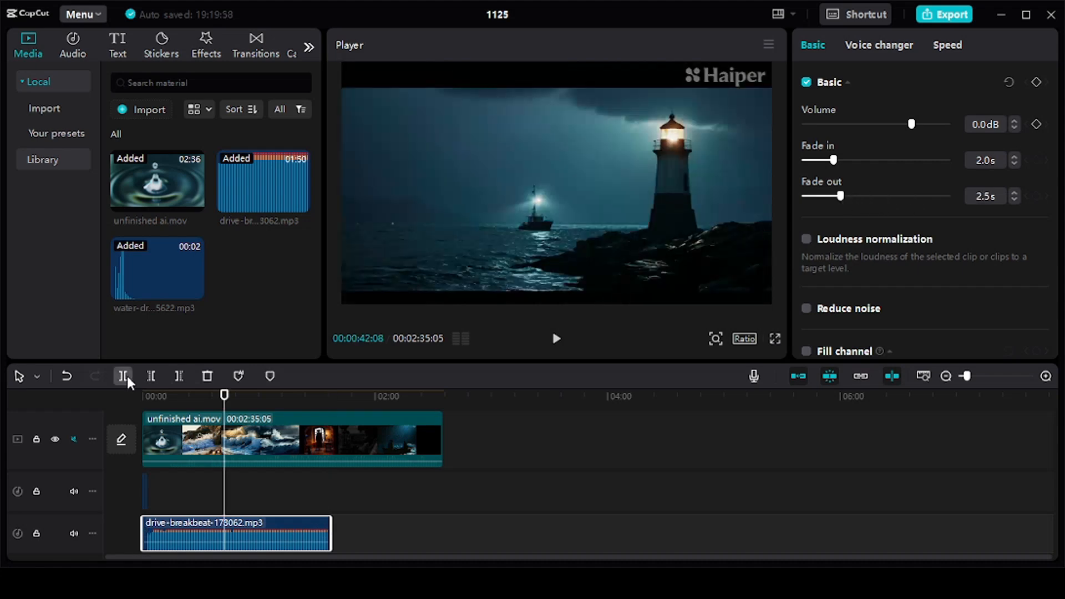
left_click(124, 376)
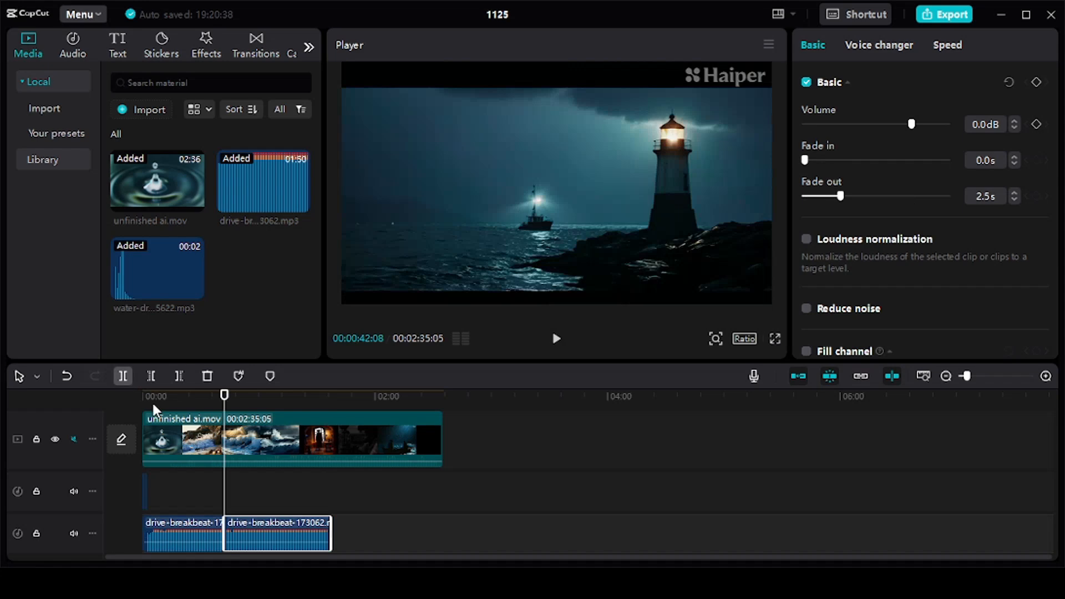
left_click_drag(275, 532, 460, 531)
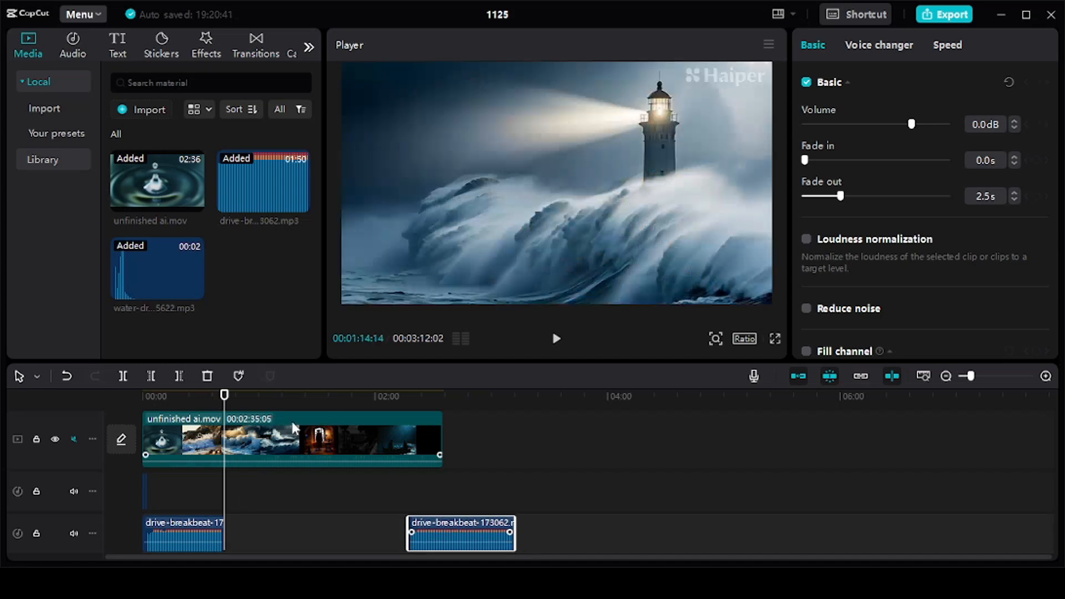
Move the second drive-breakbeat part back under the video to about 1:30, with volume 1.5 dB and fade-out 0.0 s
left_click_drag(448, 543, 302, 539)
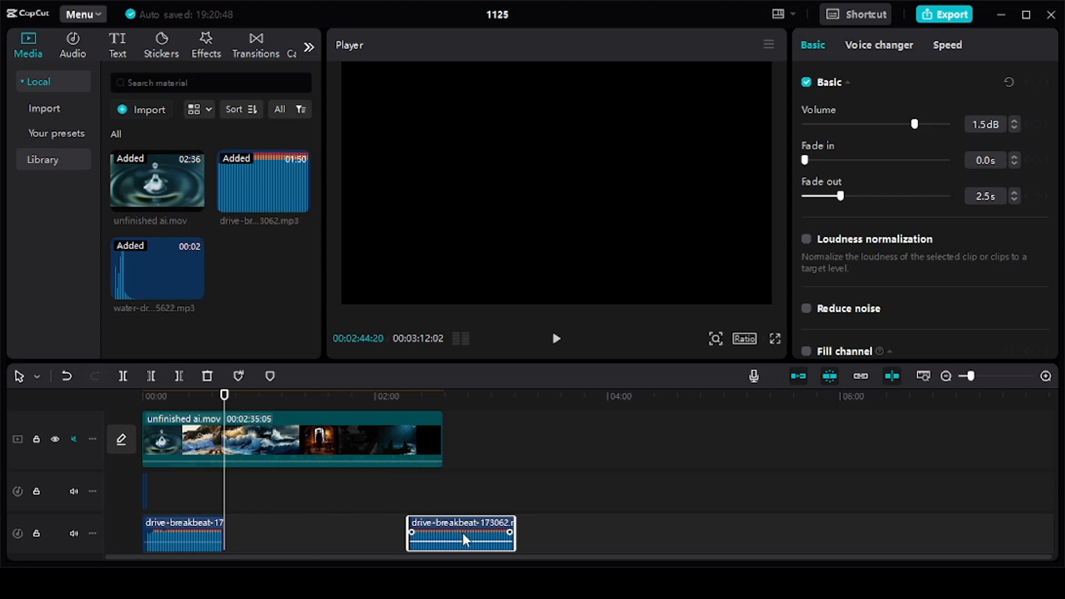
left_click_drag(463, 532, 362, 502)
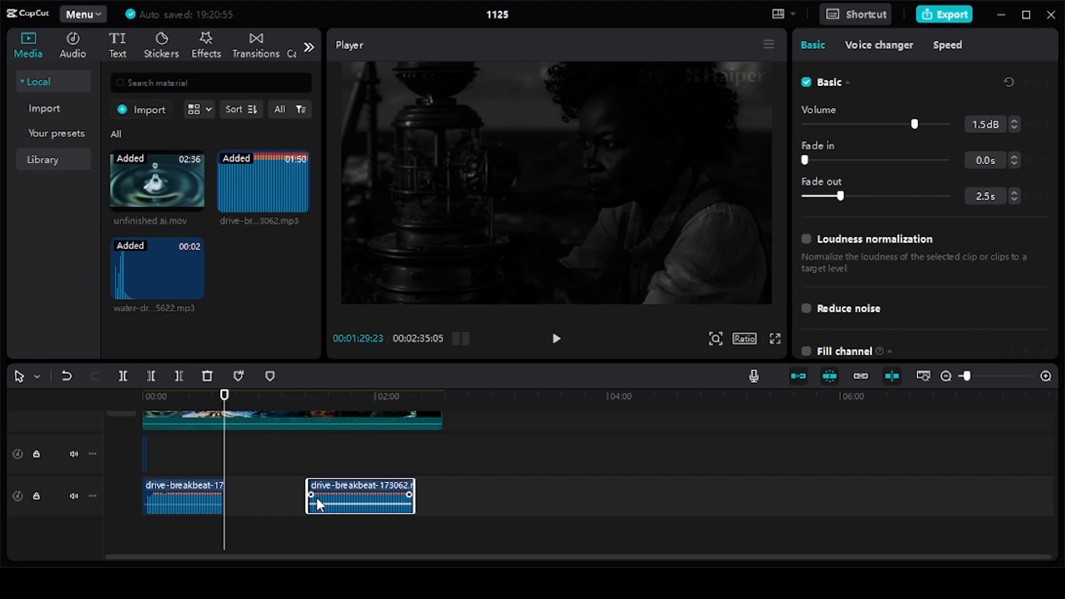
left_click_drag(318, 497, 352, 496)
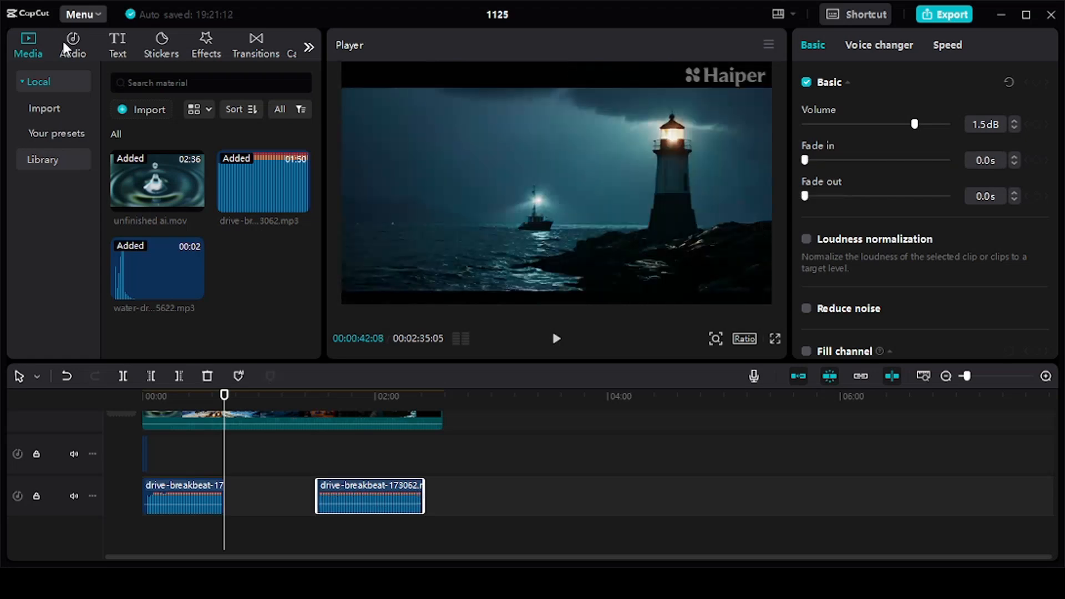
Mute the drive-breakbeat track and add the library song Bound by Memory at 00:00:42:08
left_click(62, 44)
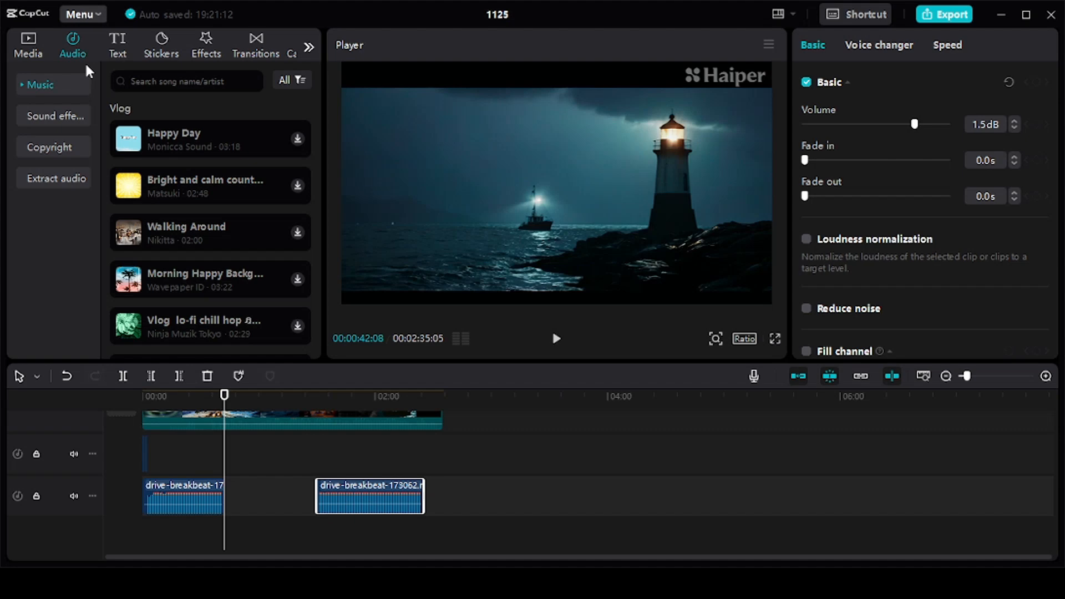
scroll(273, 212, "down", 2)
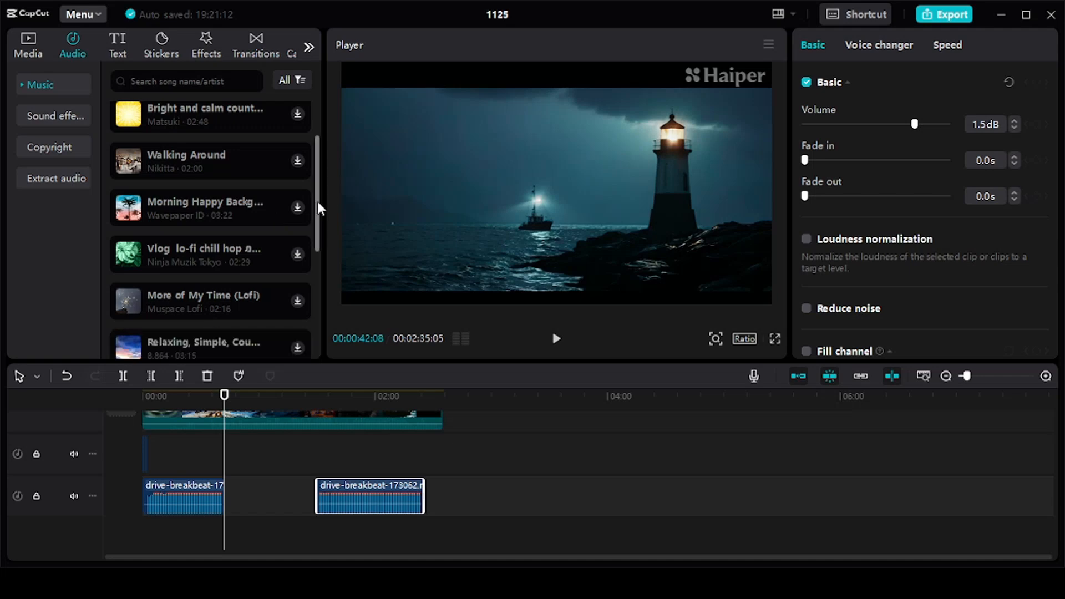
scroll(317, 213, "down", 3)
left_click_drag(321, 251, 321, 250)
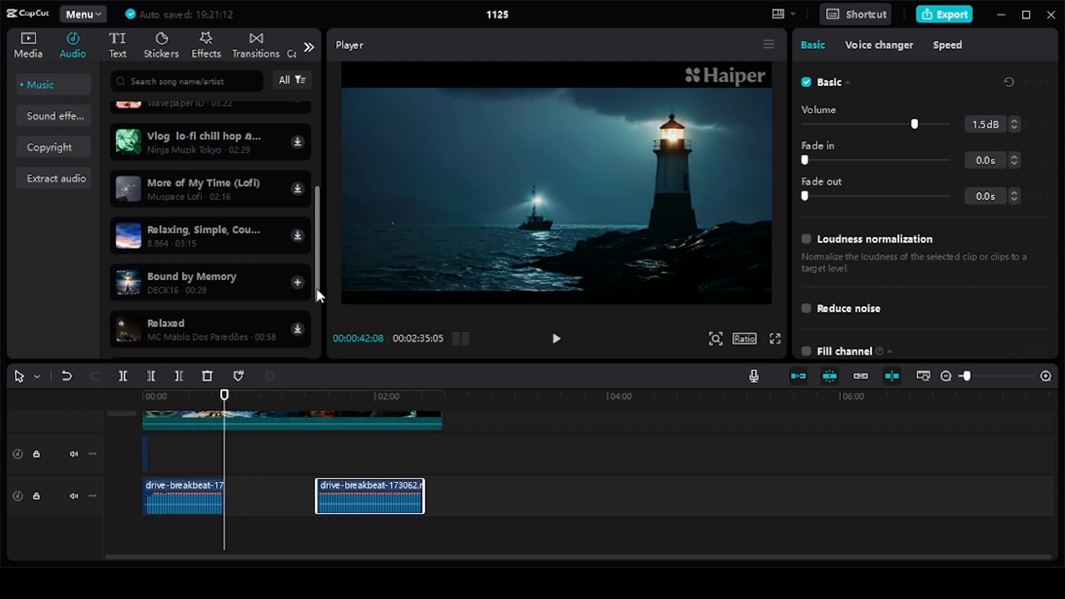
scroll(318, 290, "down", 2)
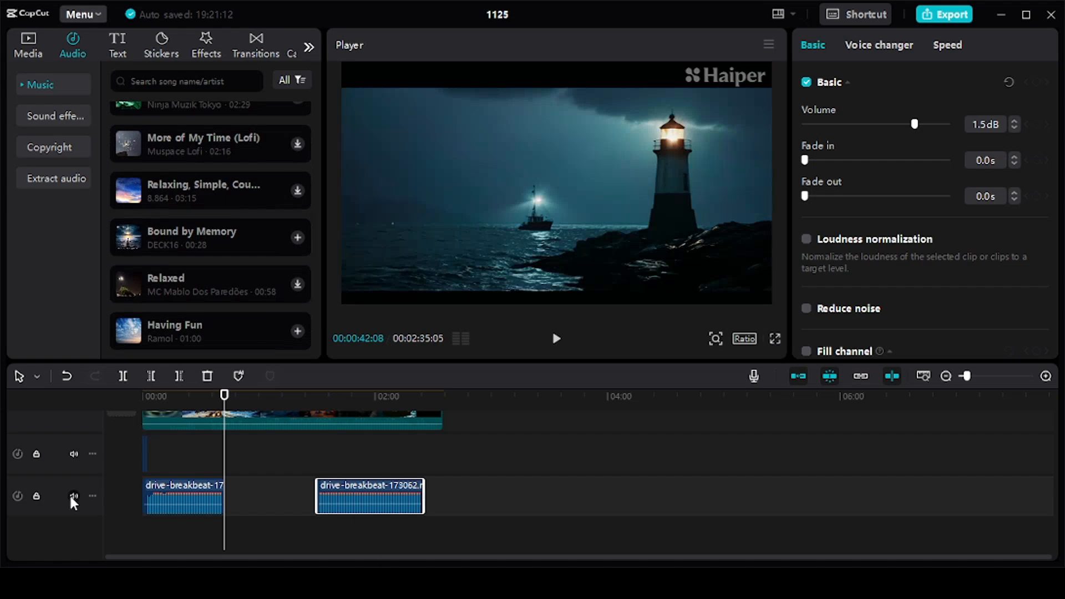
left_click(72, 497)
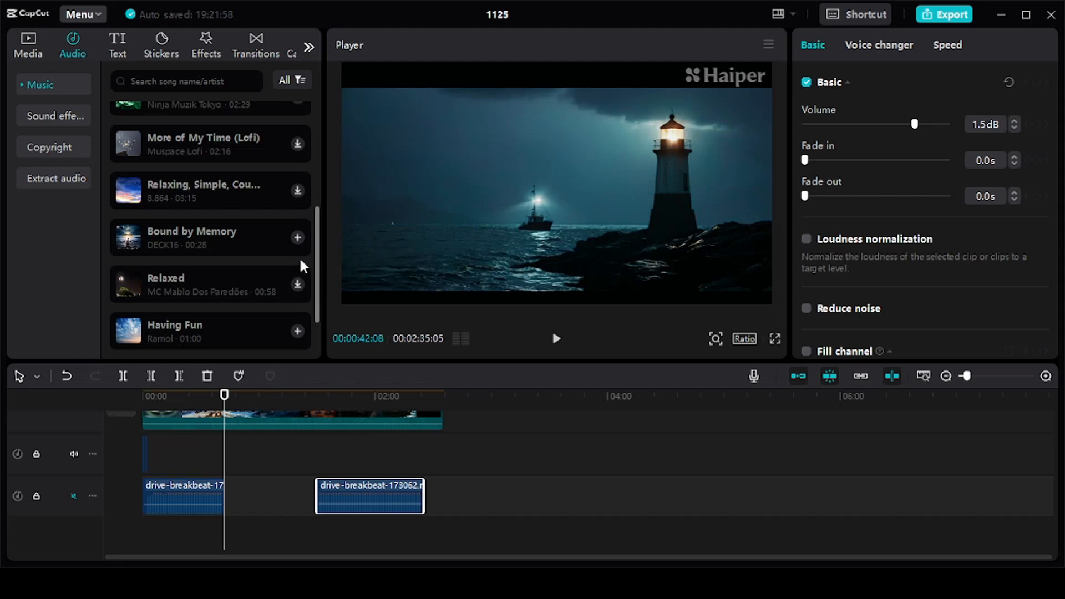
left_click(298, 239)
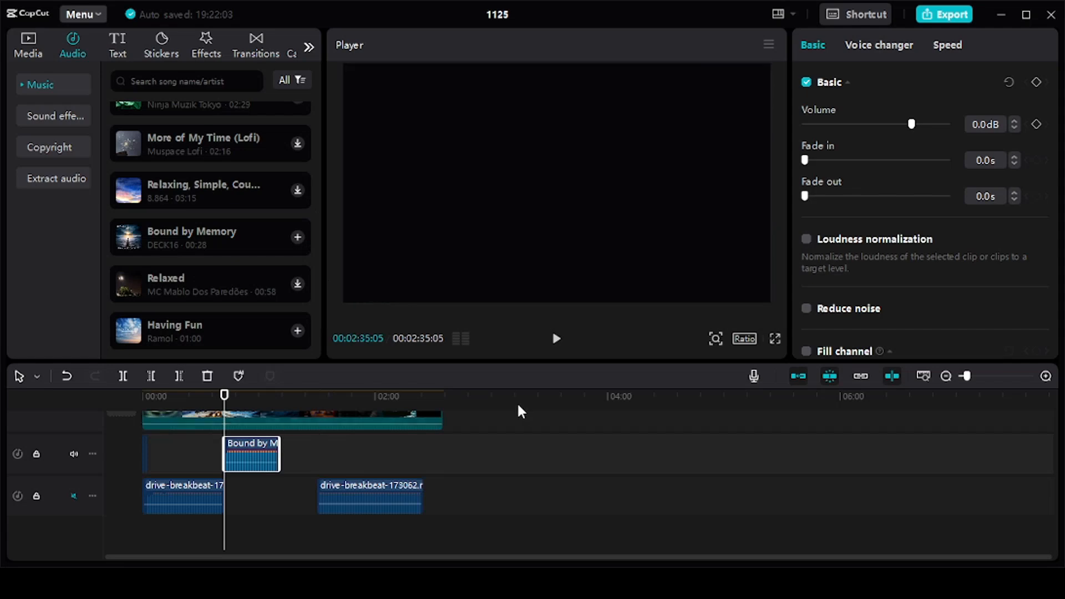
Play the opening of the video and the section from about 00:00:42 where Bound by Memory starts
key("space")
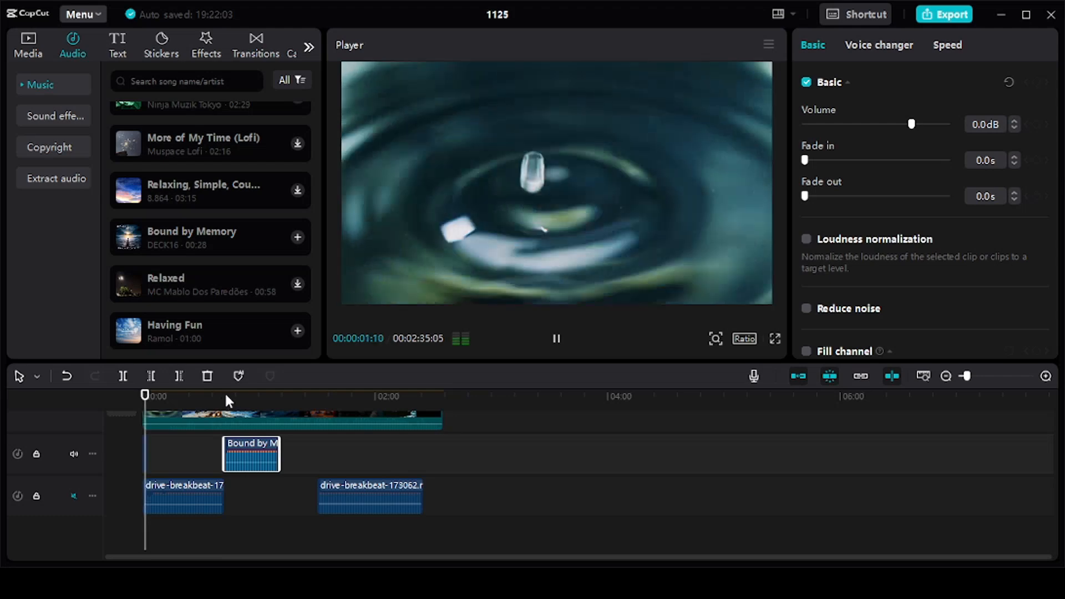
key("space")
left_click(226, 396)
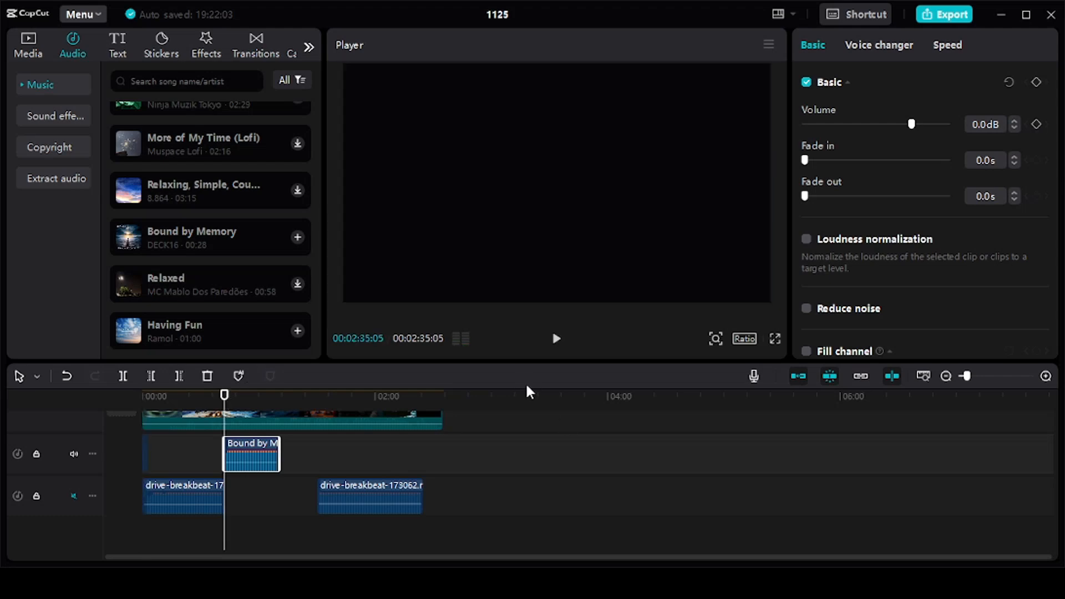
key("space")
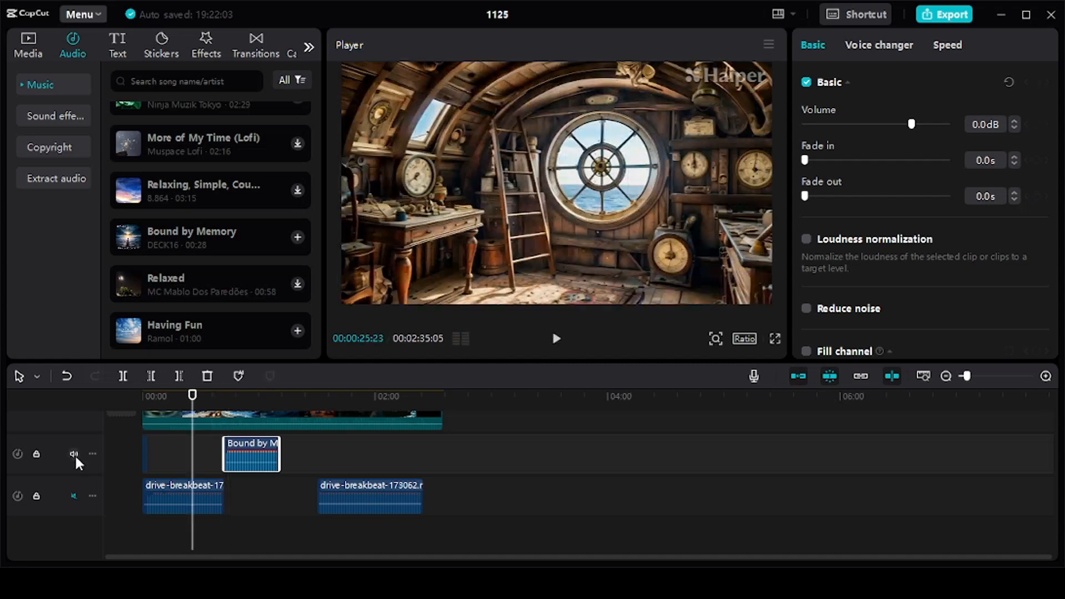
Mute the Bound by Memory track and record a voiceover starting at about 00:00:37
left_click(75, 455)
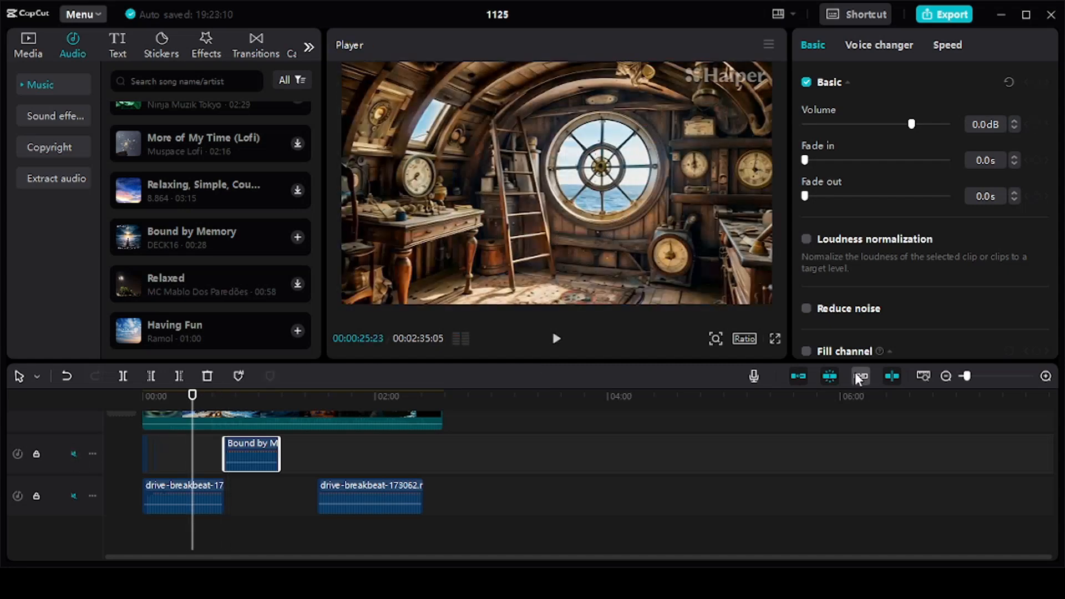
left_click(753, 377)
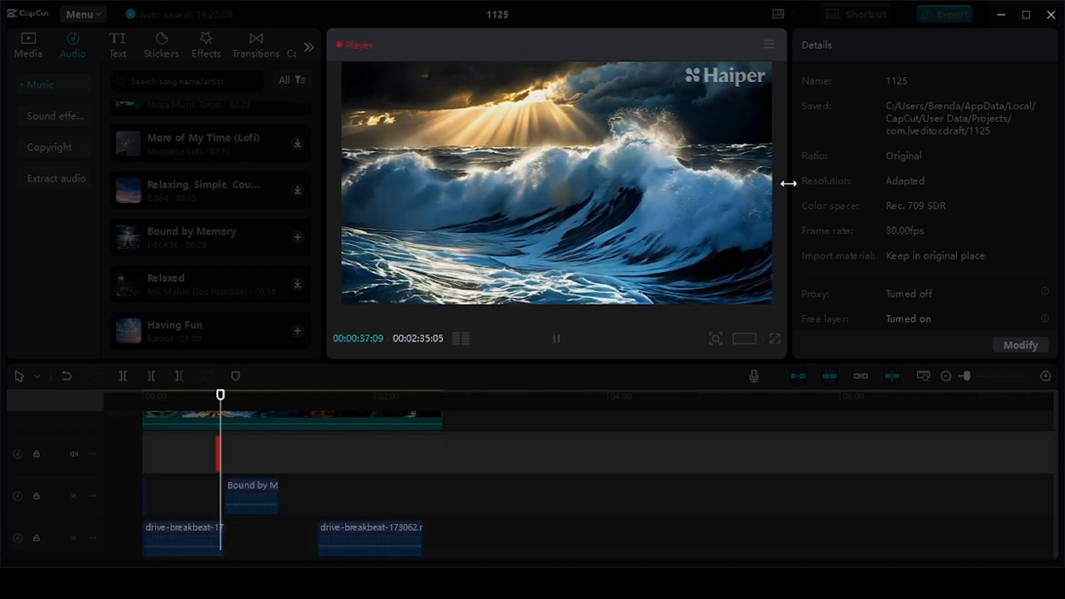
left_click(788, 183)
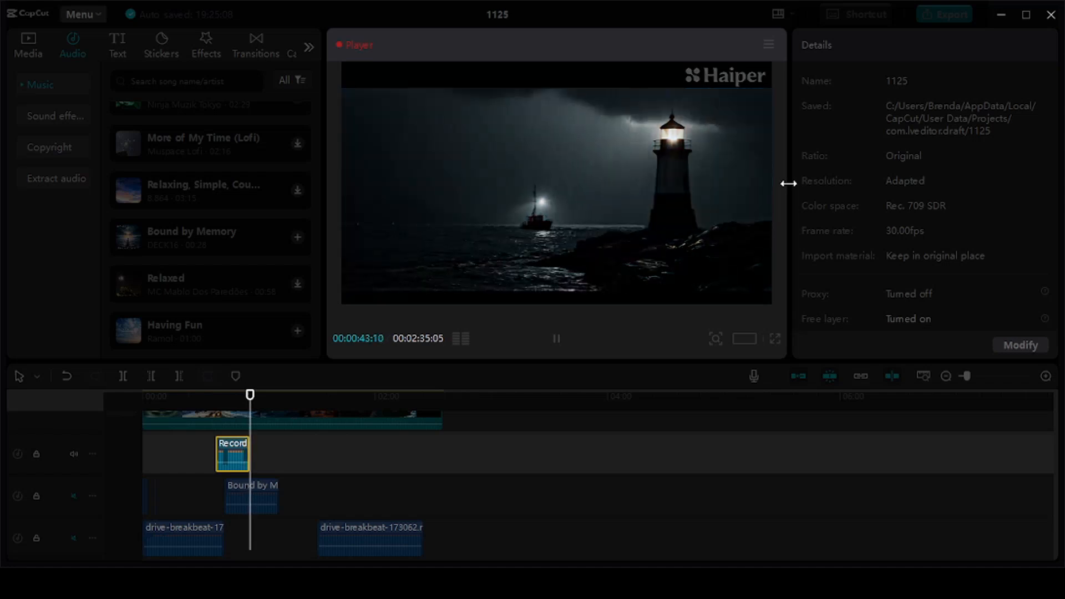
left_click(831, 122)
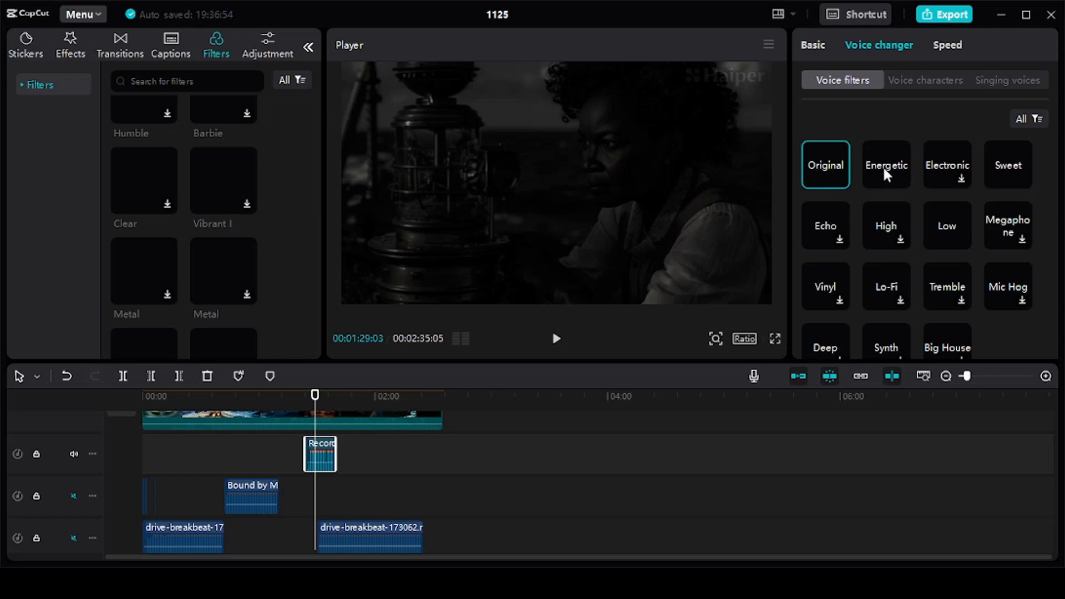
Try the Energetic and Sweet voice filters and the Chipmunk voice character on the voice recording
left_click(884, 166)
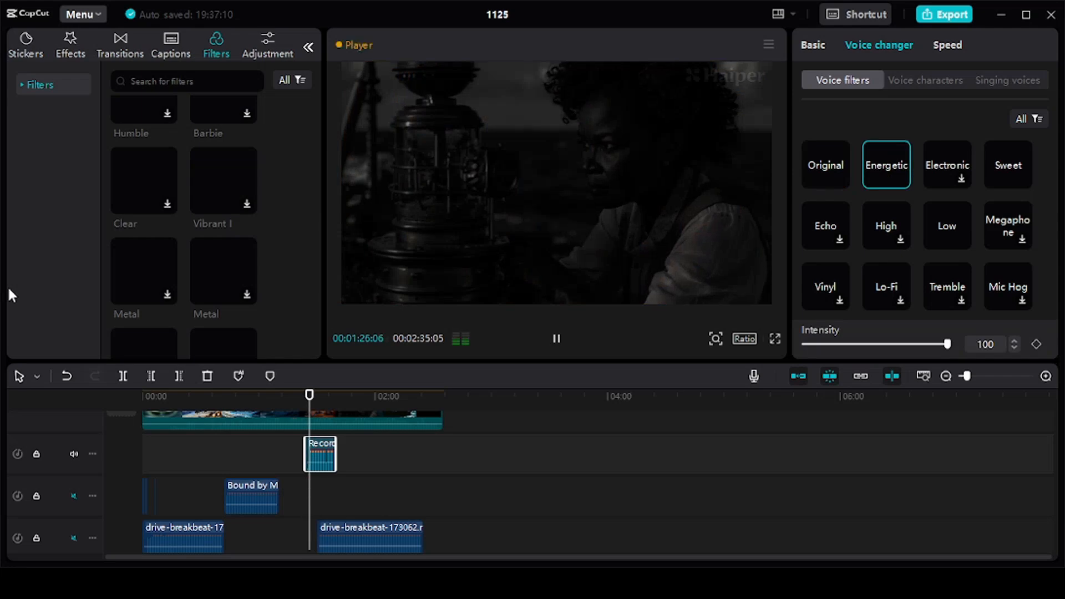
key("space")
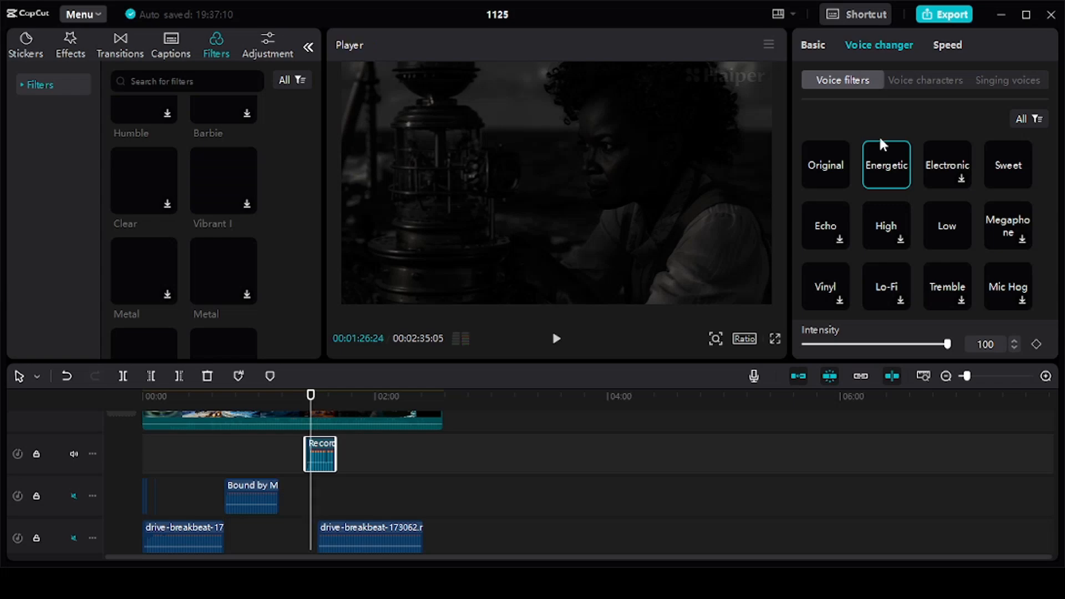
left_click(994, 172)
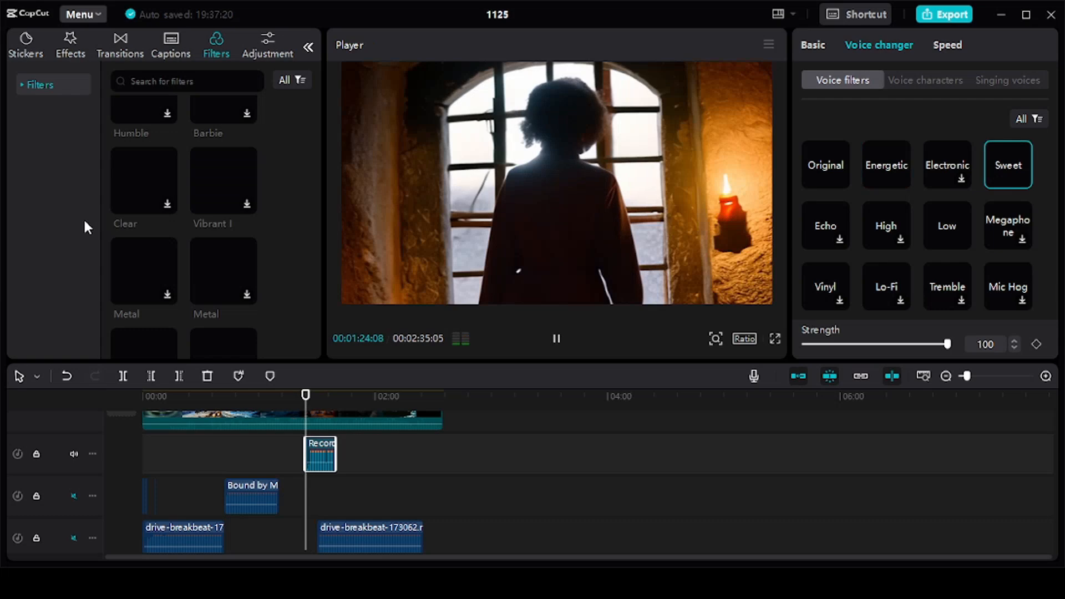
left_click(930, 79)
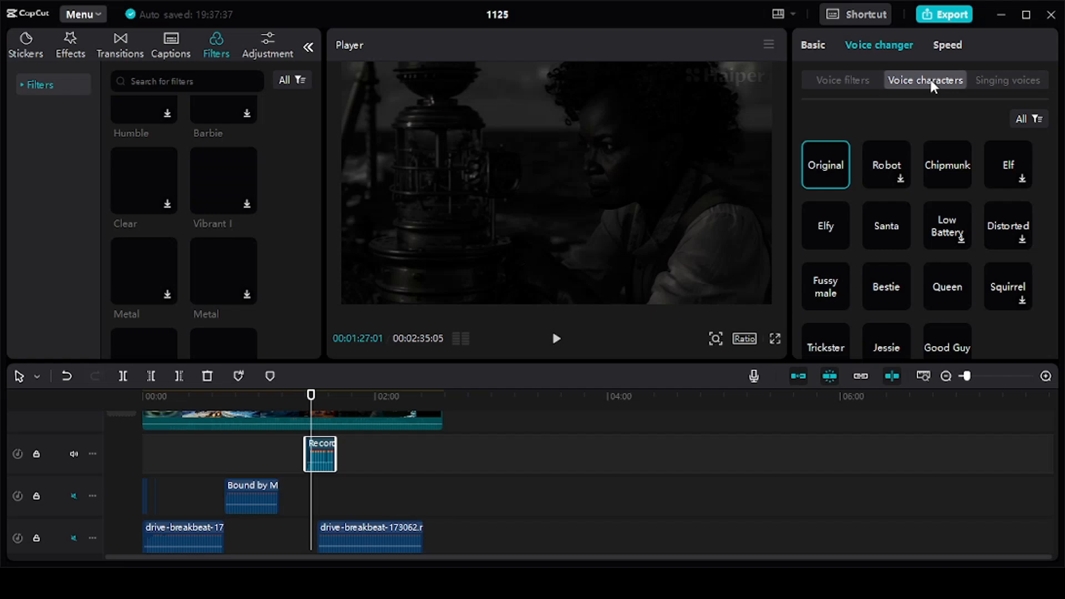
left_click(935, 169)
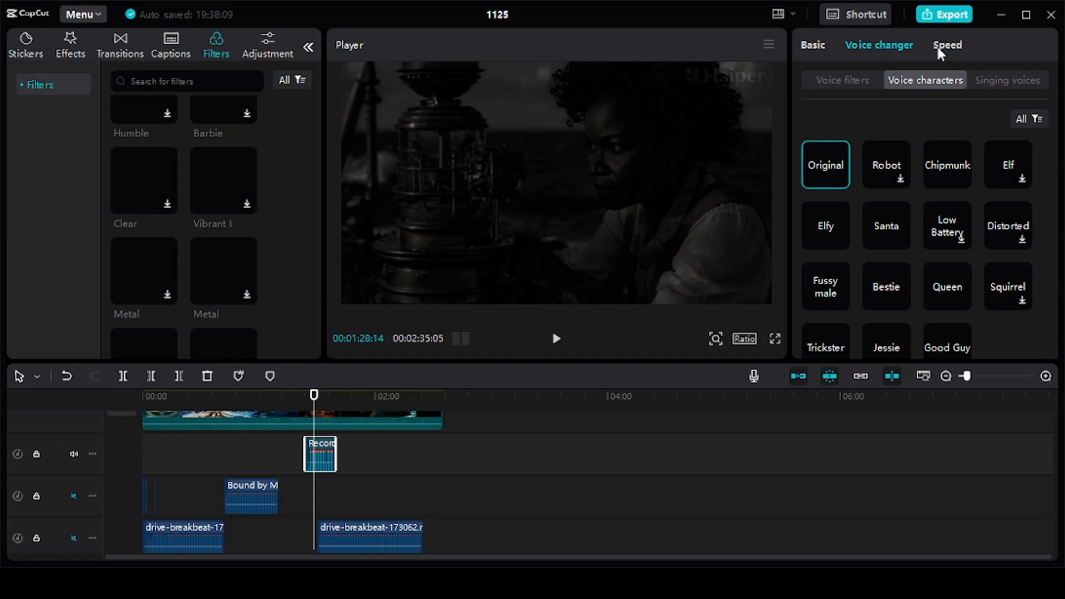
Try speeds of 2.0x and 0.1x on the voice recording, then reset its speed to 1.0x
left_click(938, 48)
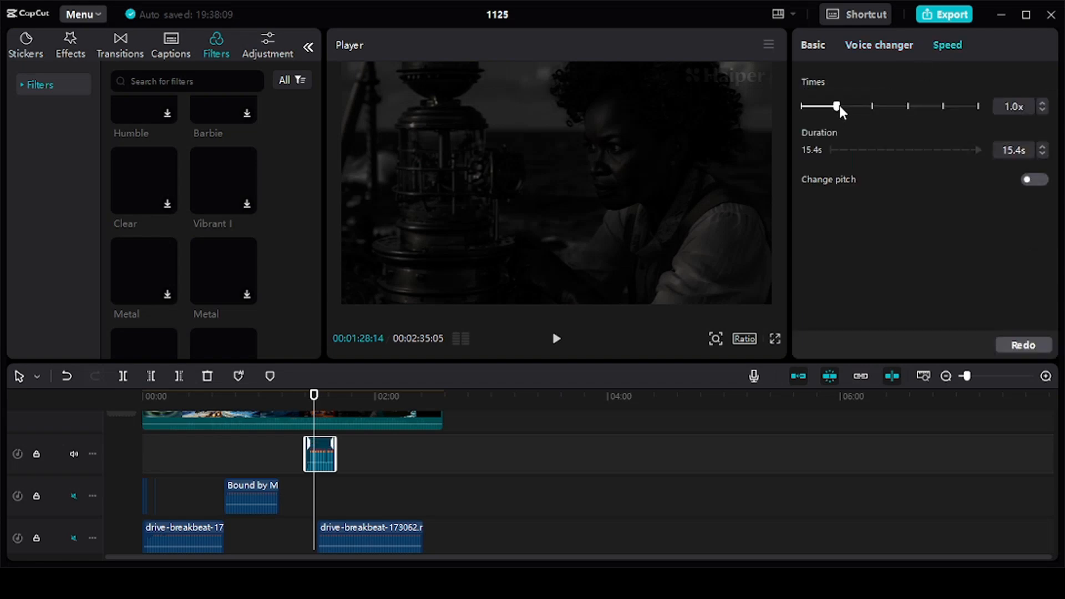
left_click_drag(837, 106, 872, 106)
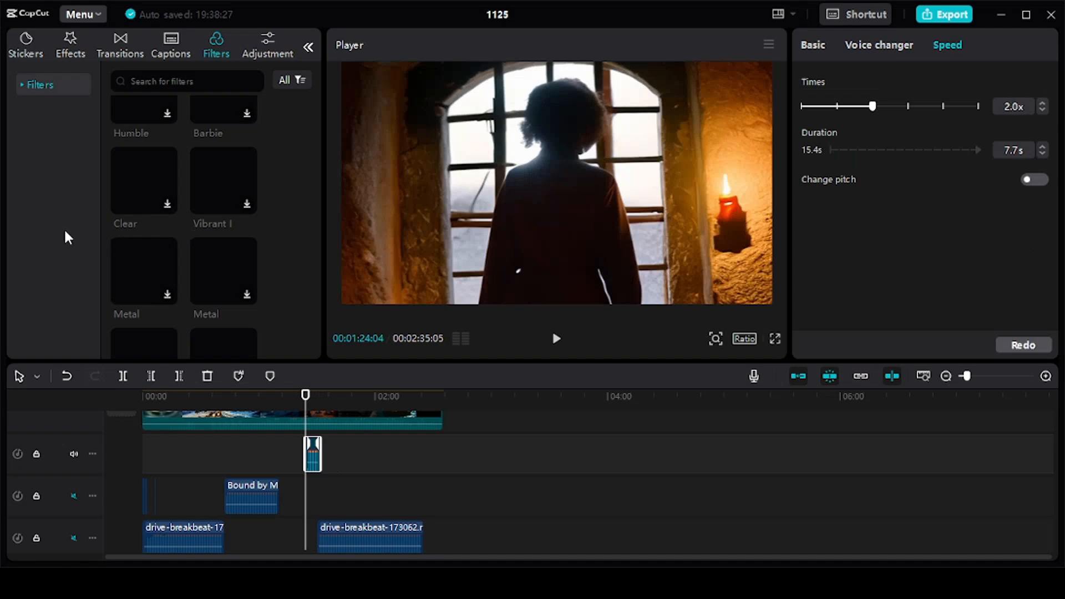
key("space")
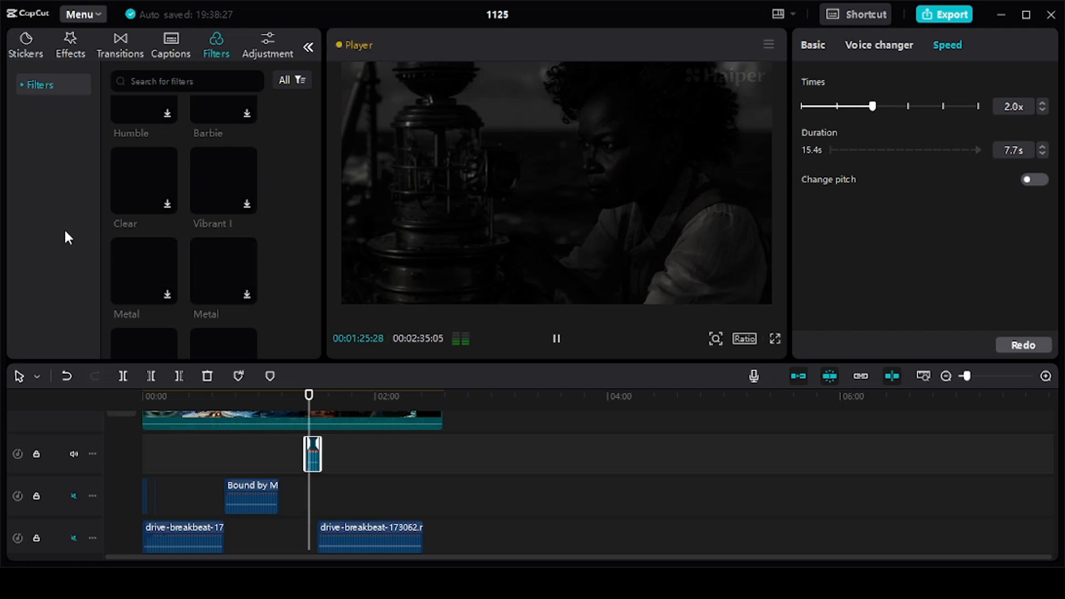
key("space")
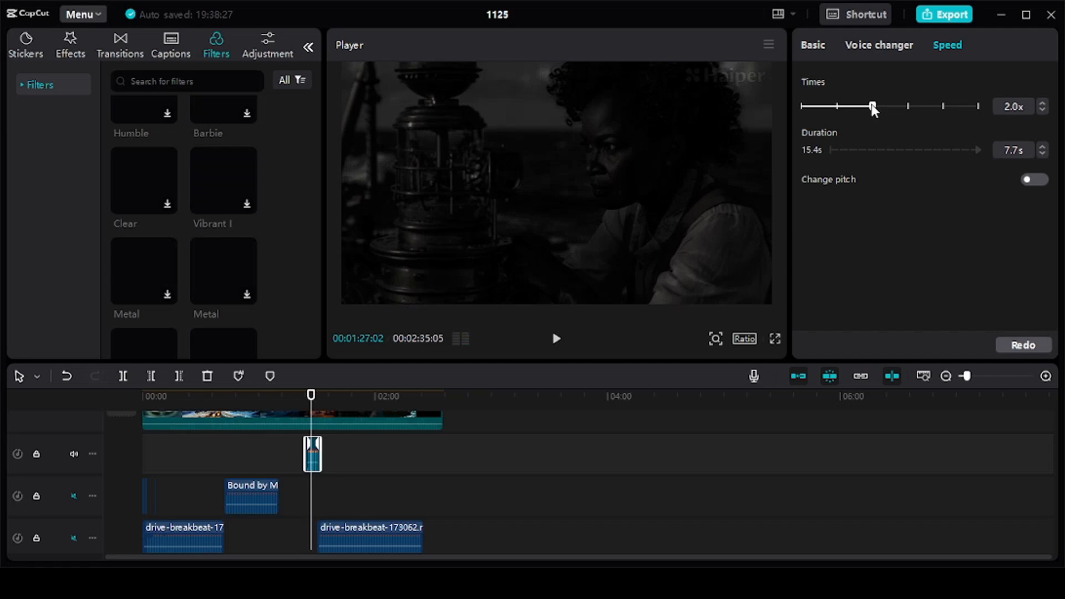
left_click_drag(871, 104, 803, 109)
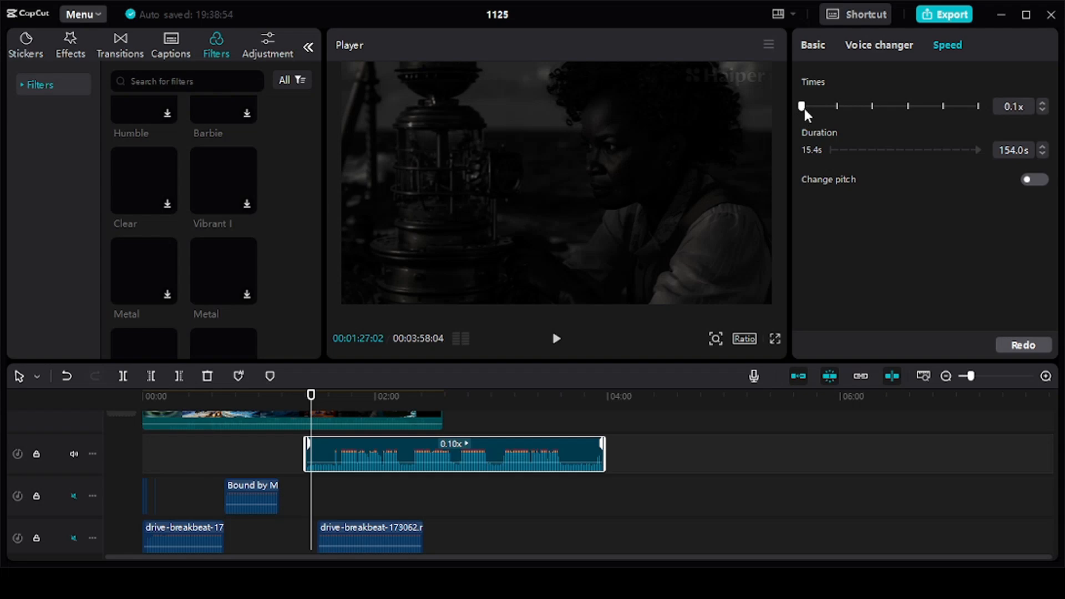
left_click(1013, 345)
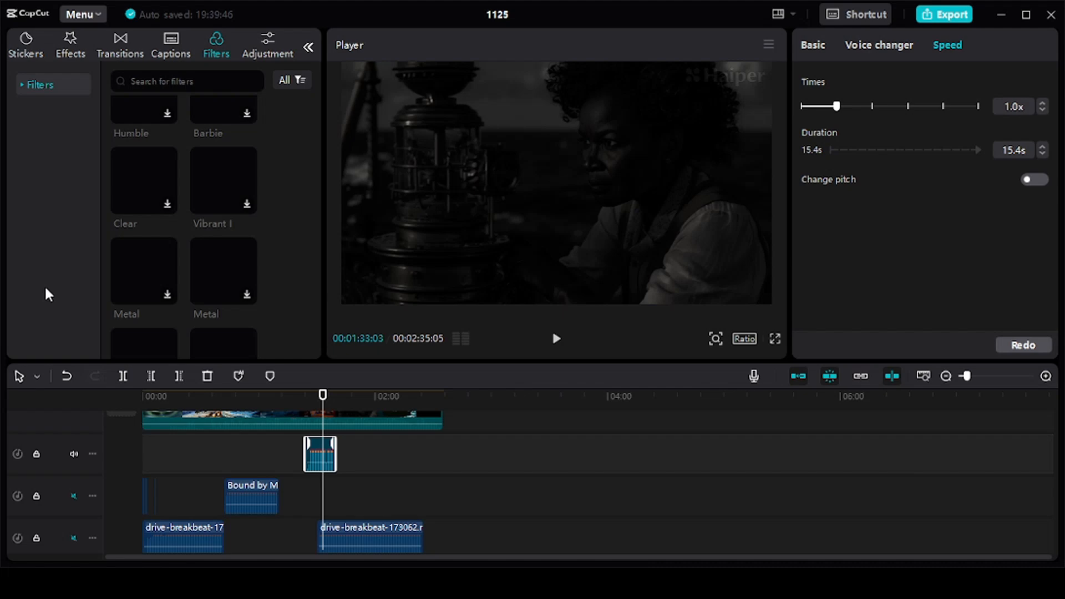
Select the Bound by Memory clip on the timeline
left_click(253, 495)
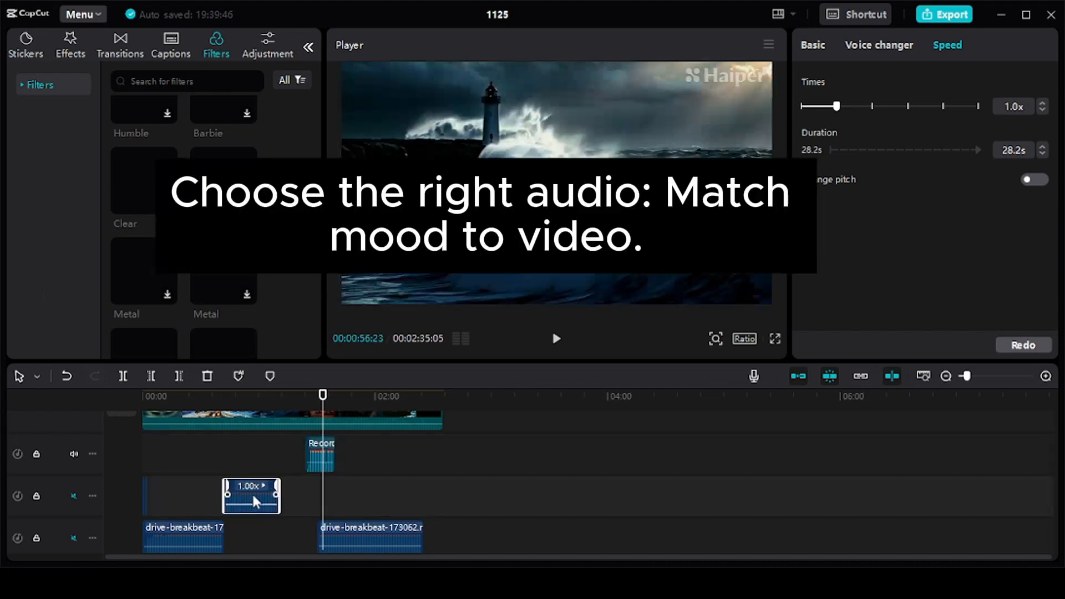